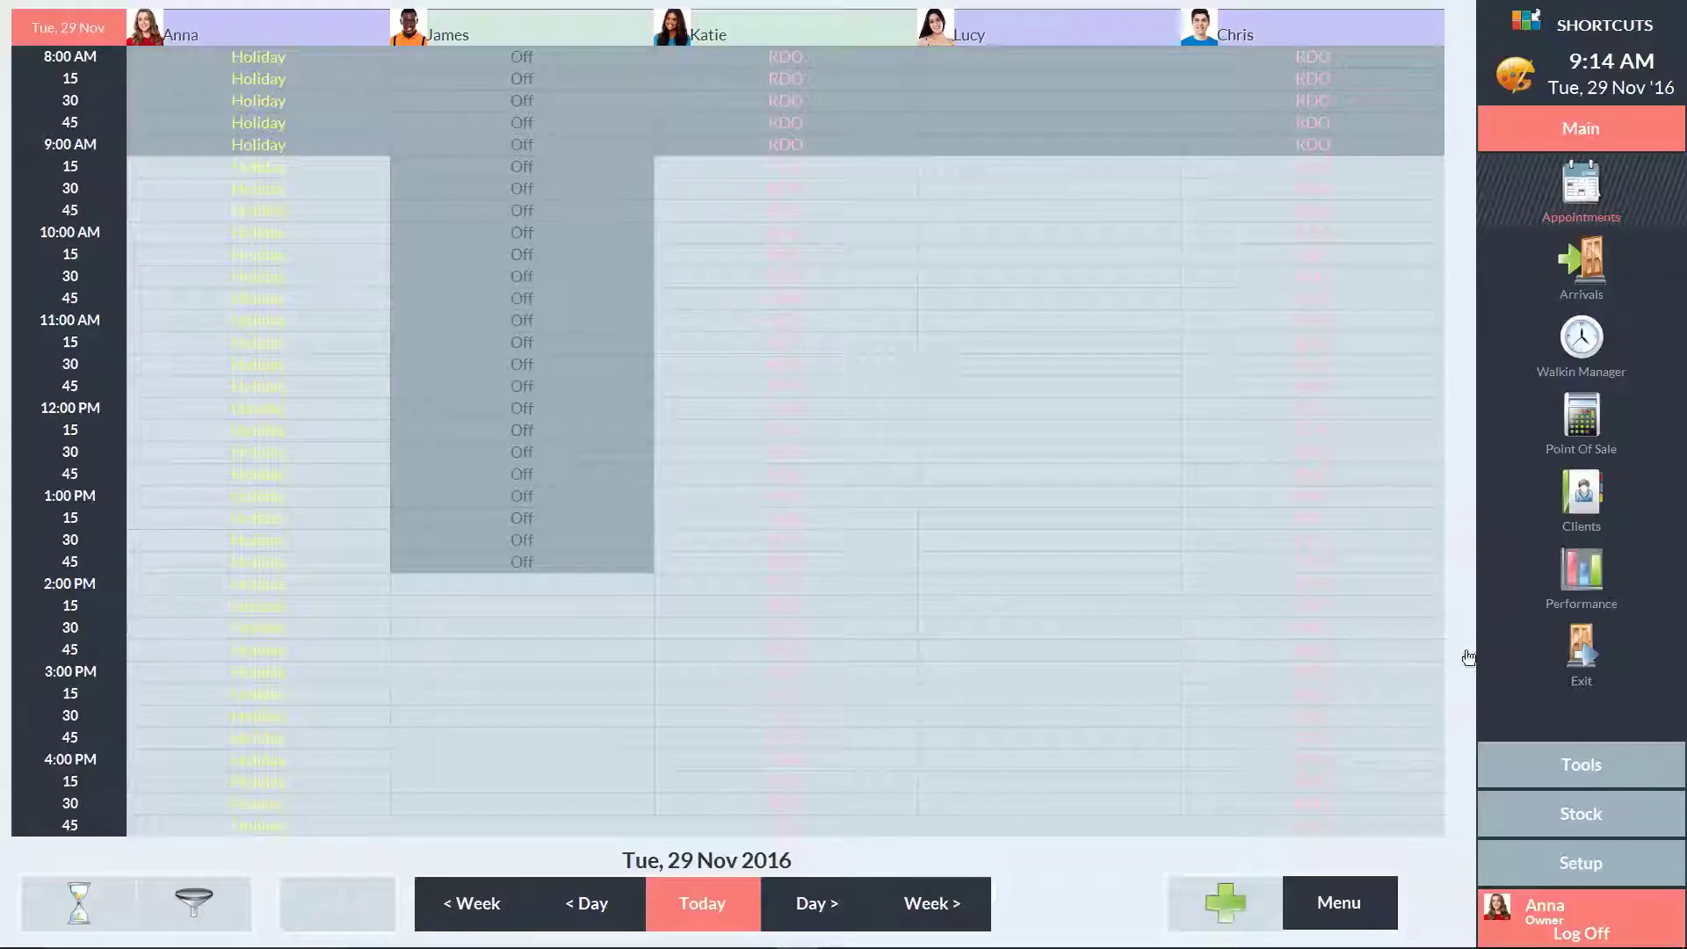
Open the Employee Roster from the Tools options in the right sidebar
click(1574, 771)
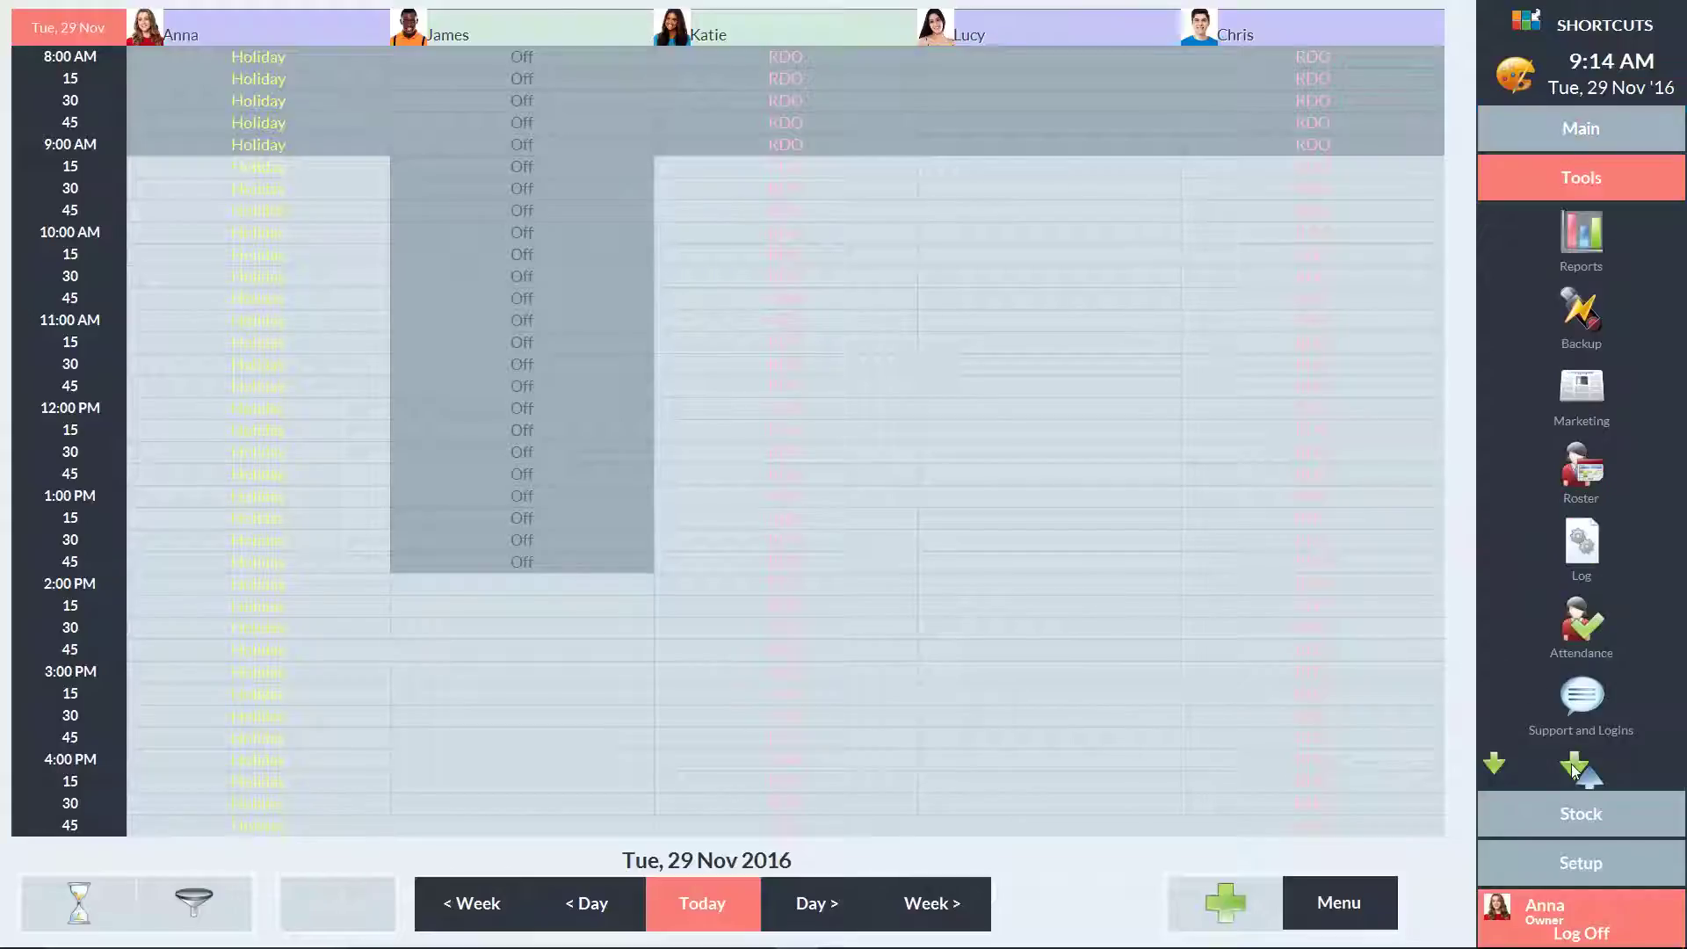
click(1579, 479)
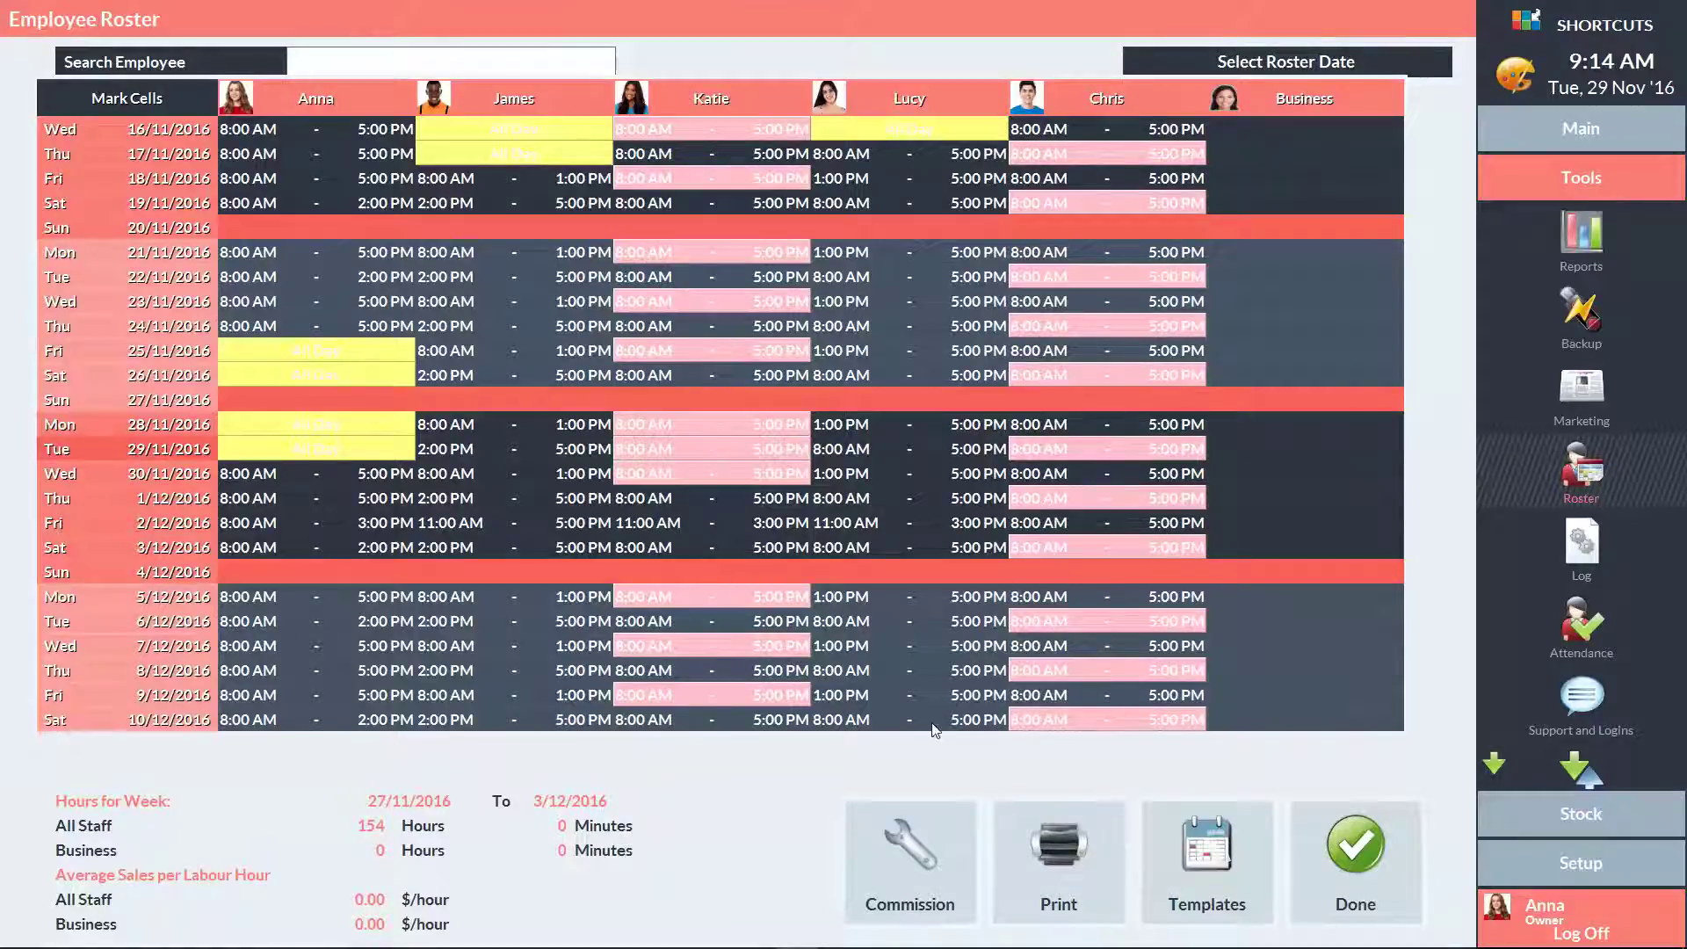
Add a new 'Junior' commission schedule, all rates at 0%, and save the changes
click(910, 845)
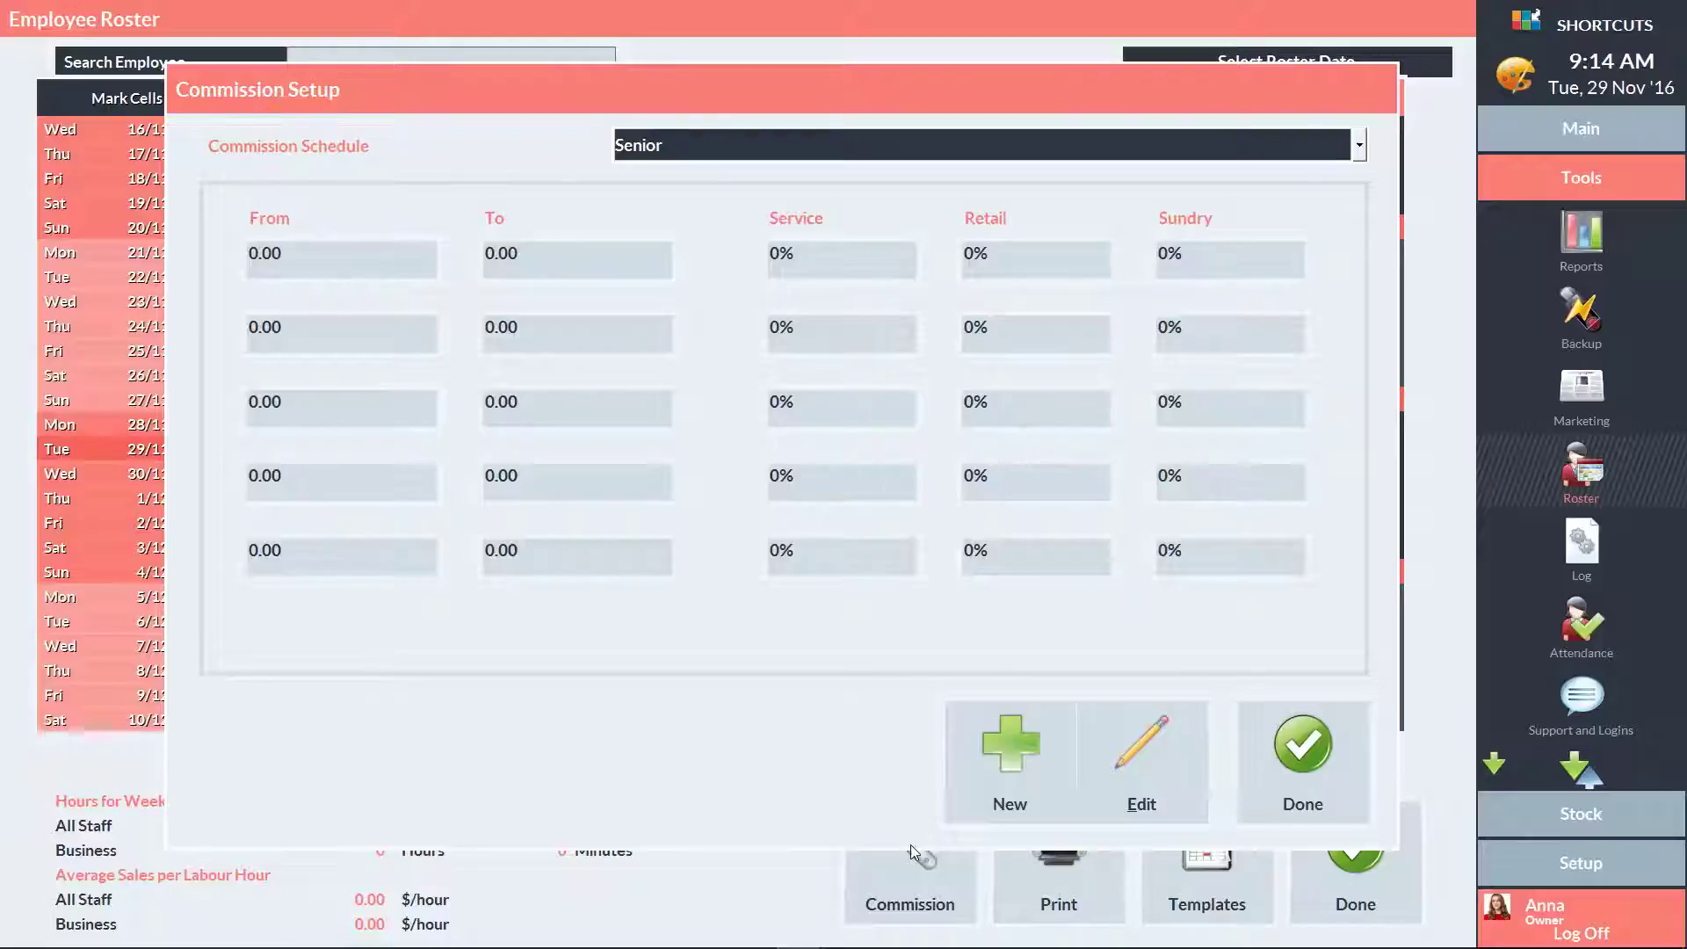
click(1012, 752)
text(Junior)
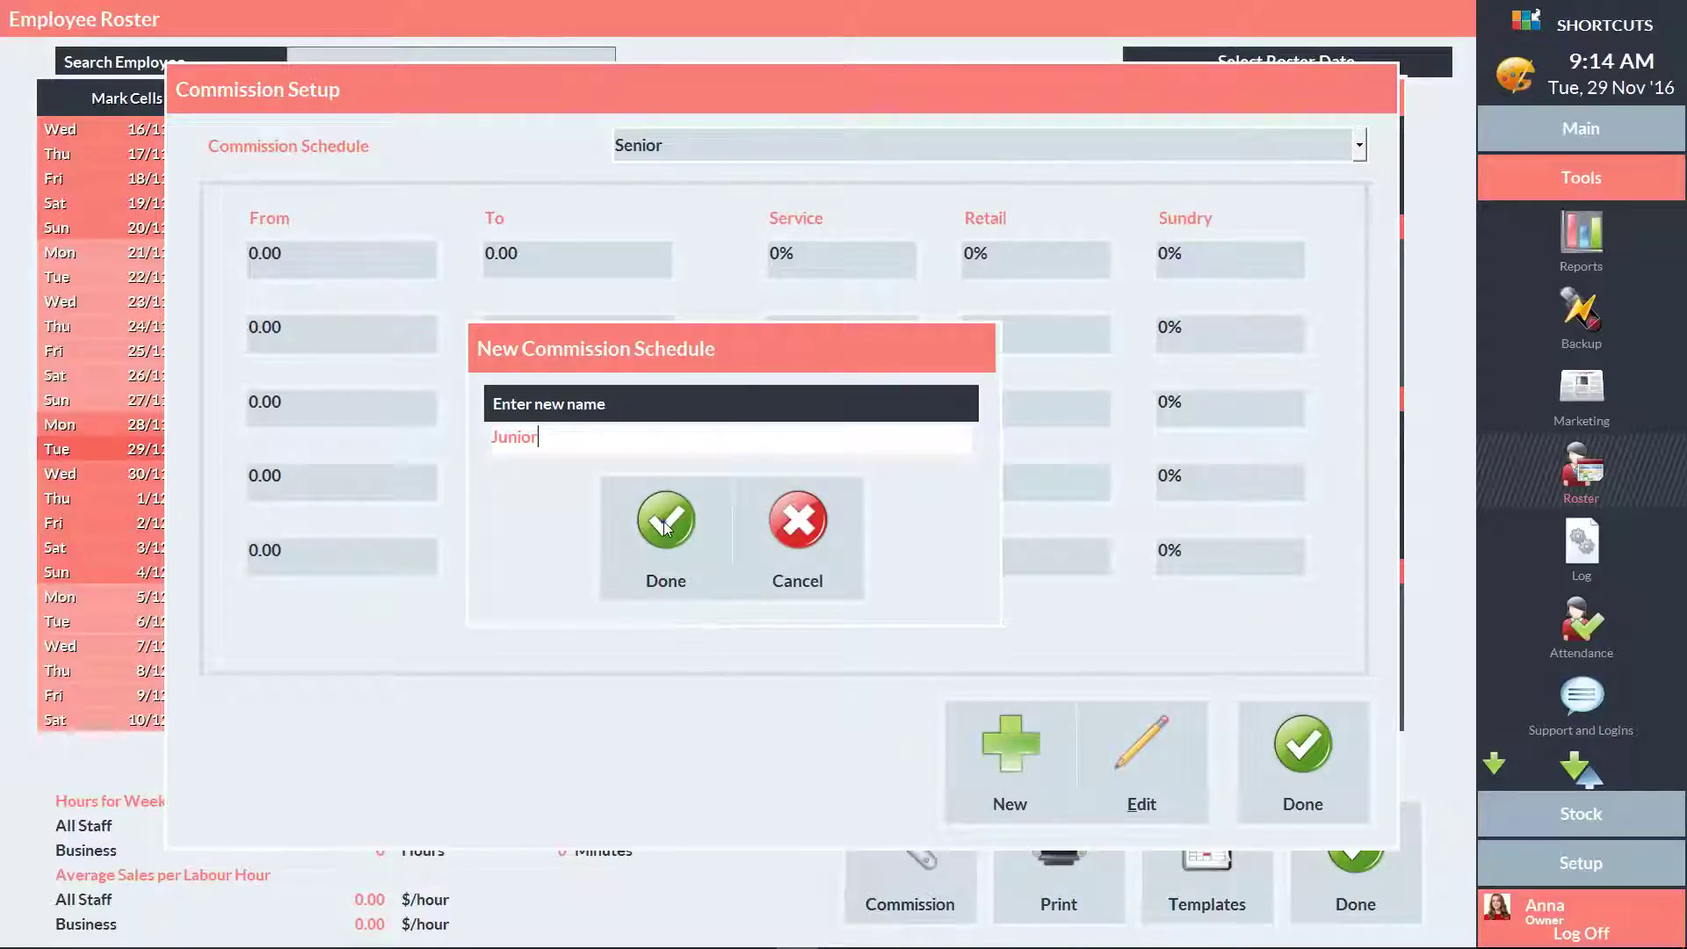
click(665, 520)
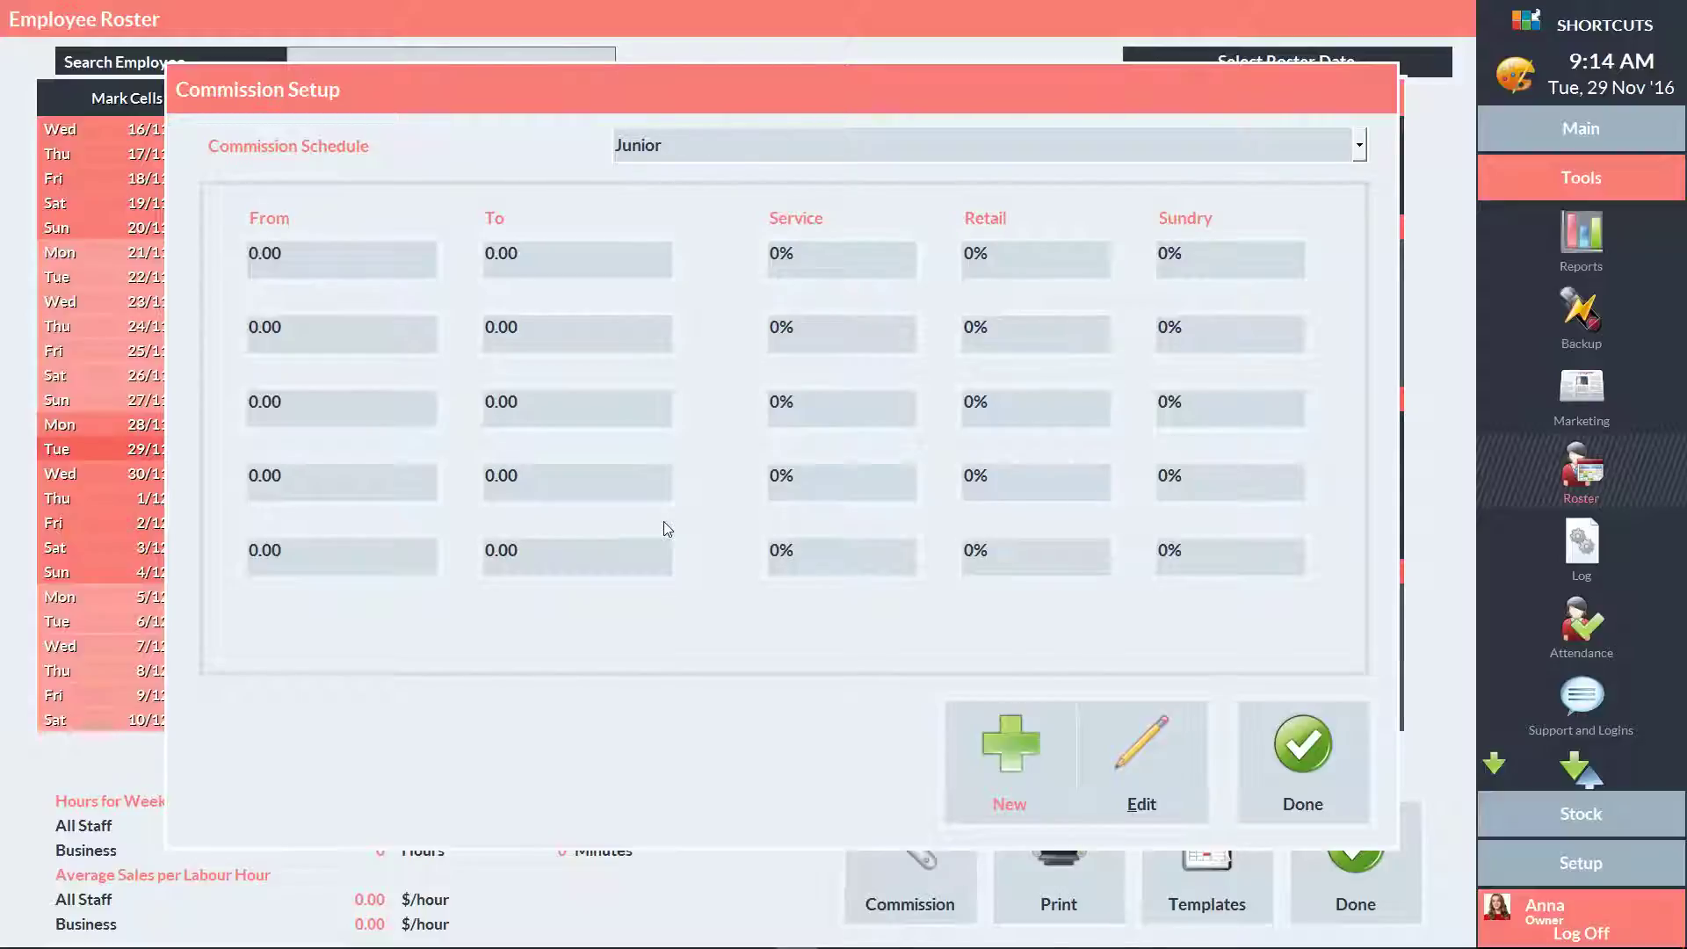
click(1303, 749)
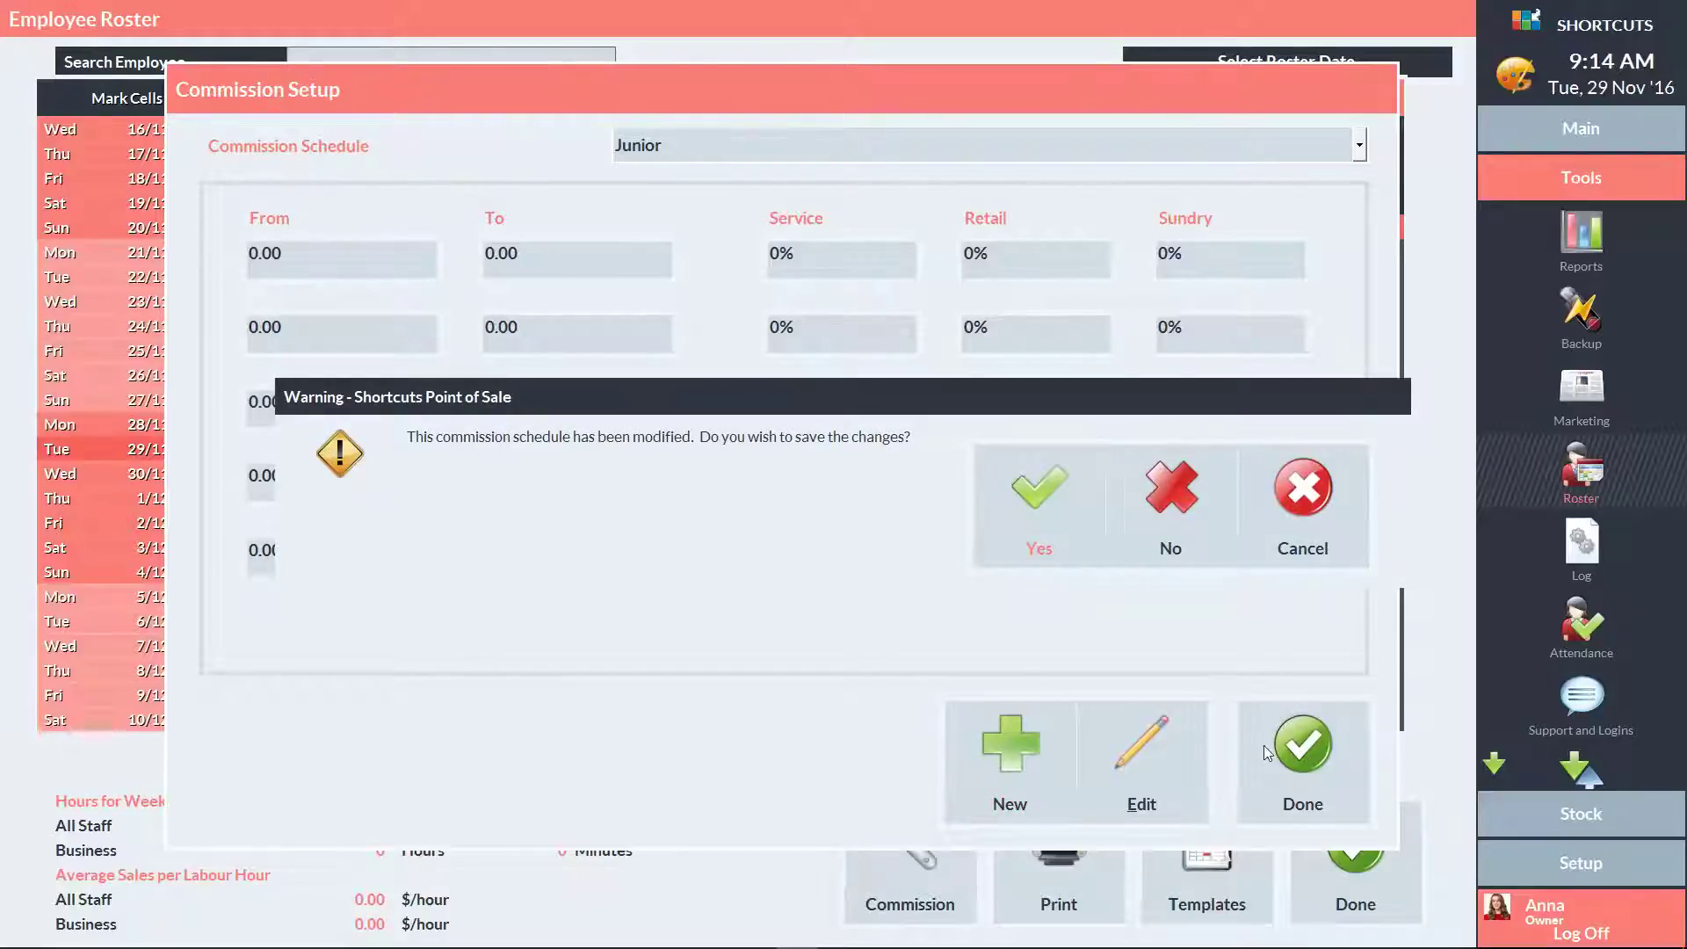
click(1039, 501)
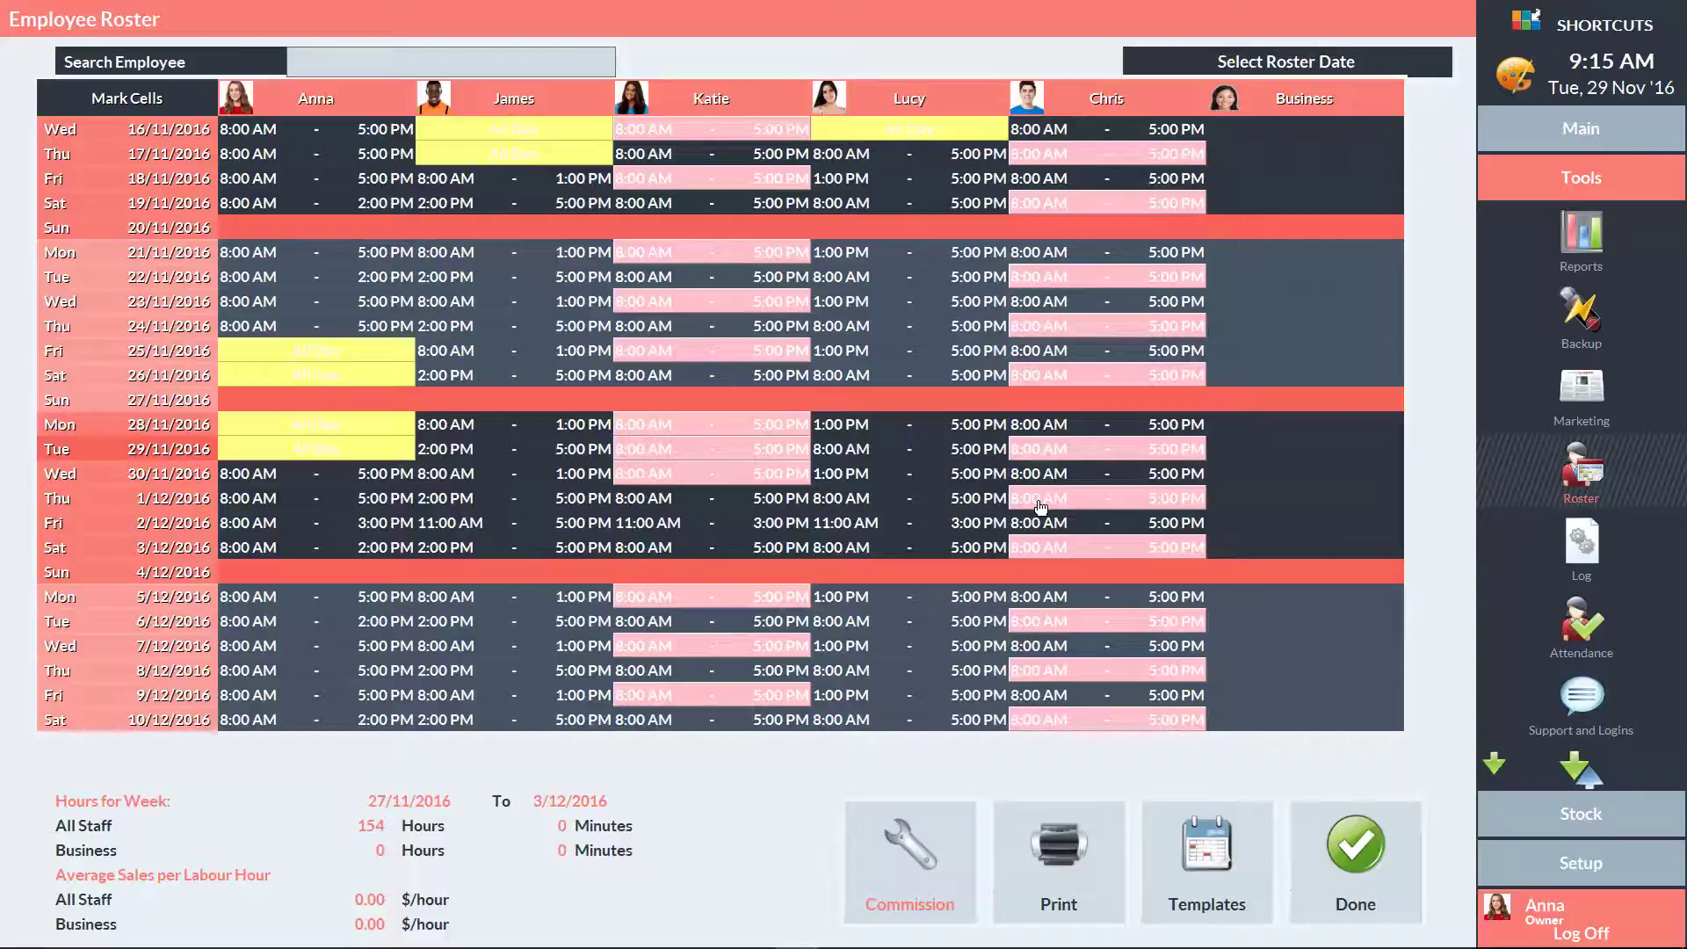
Open Setup > Employees and switch to the therapist's employee record
click(1557, 862)
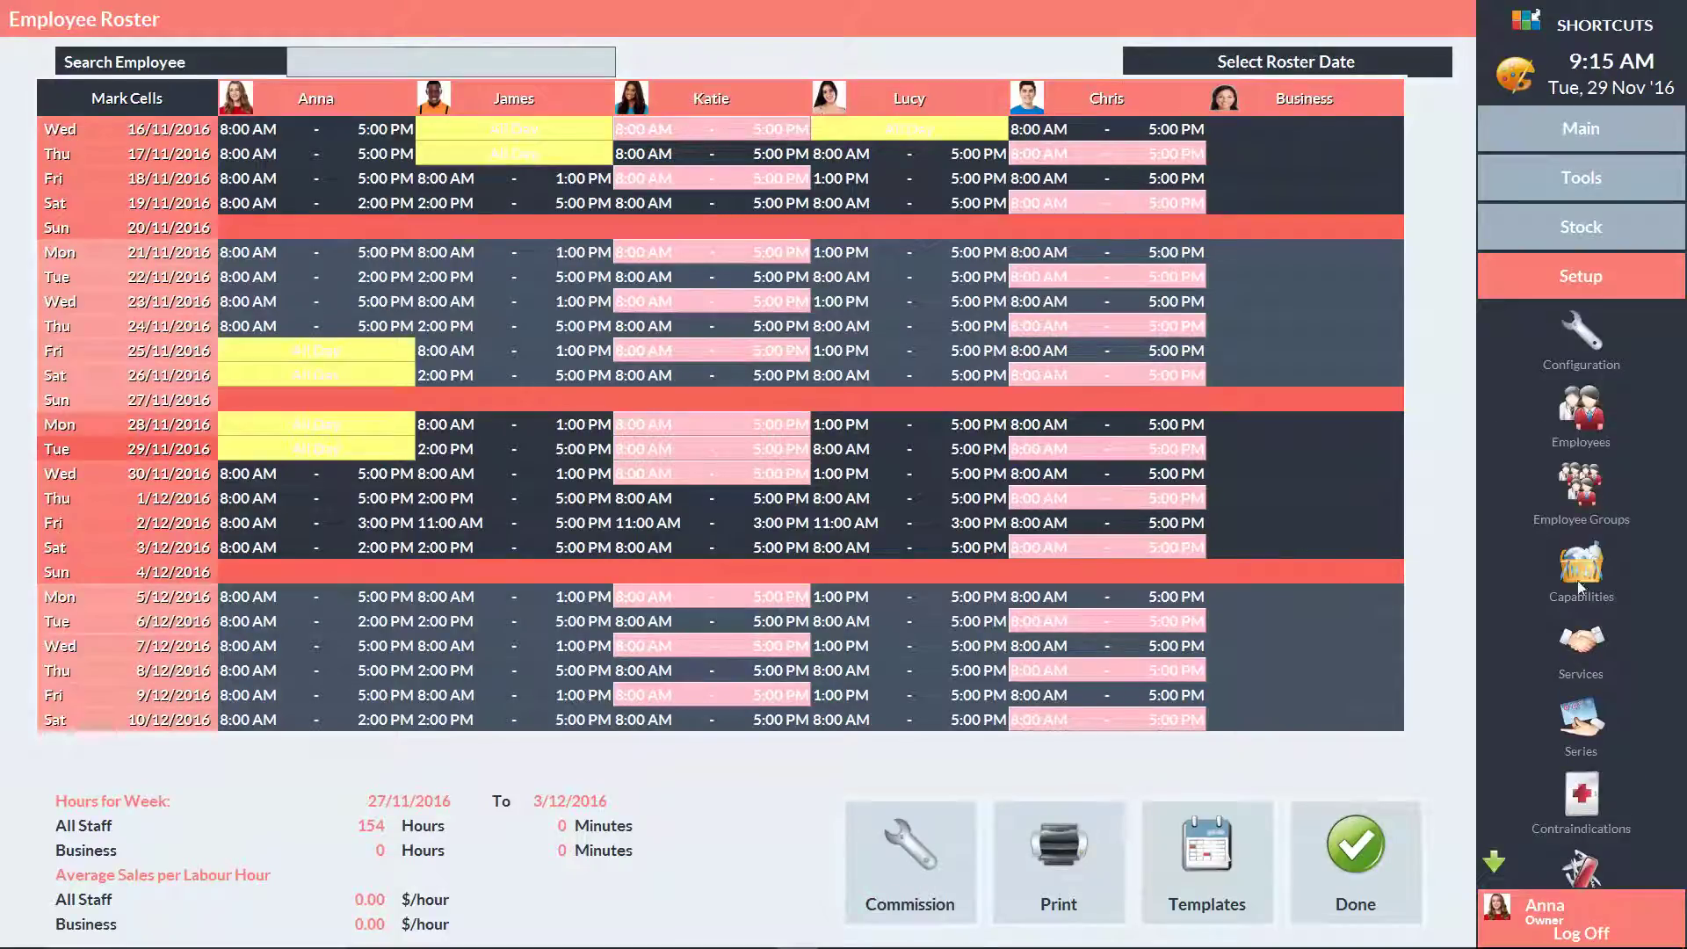
click(1559, 420)
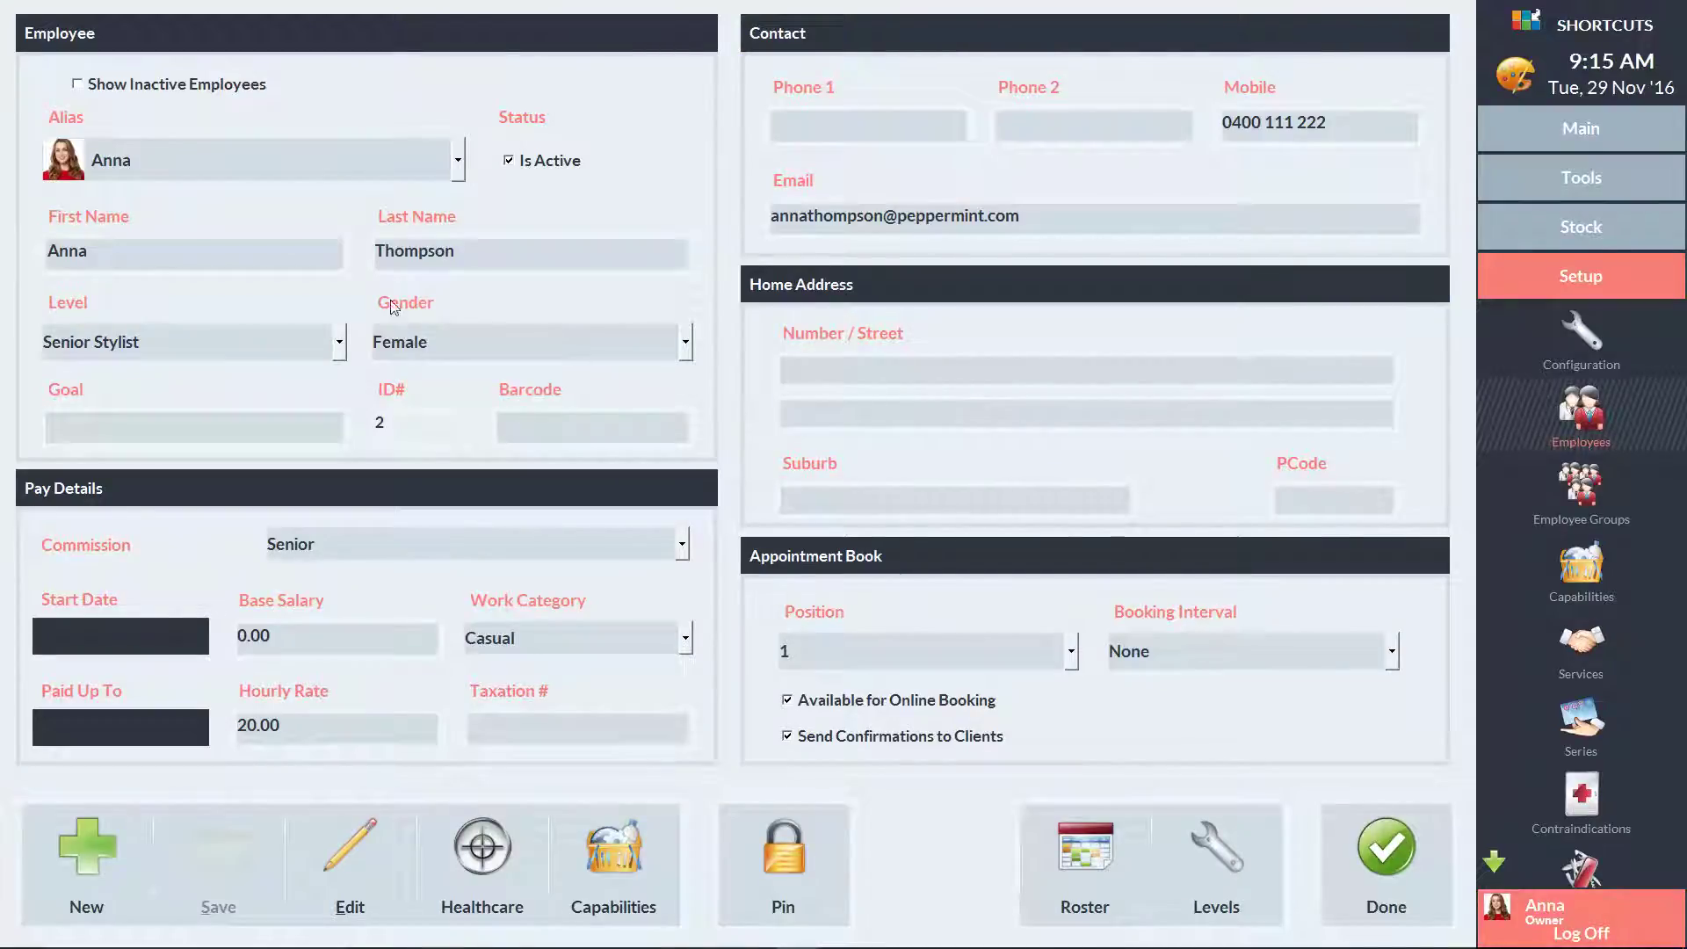
click(241, 160)
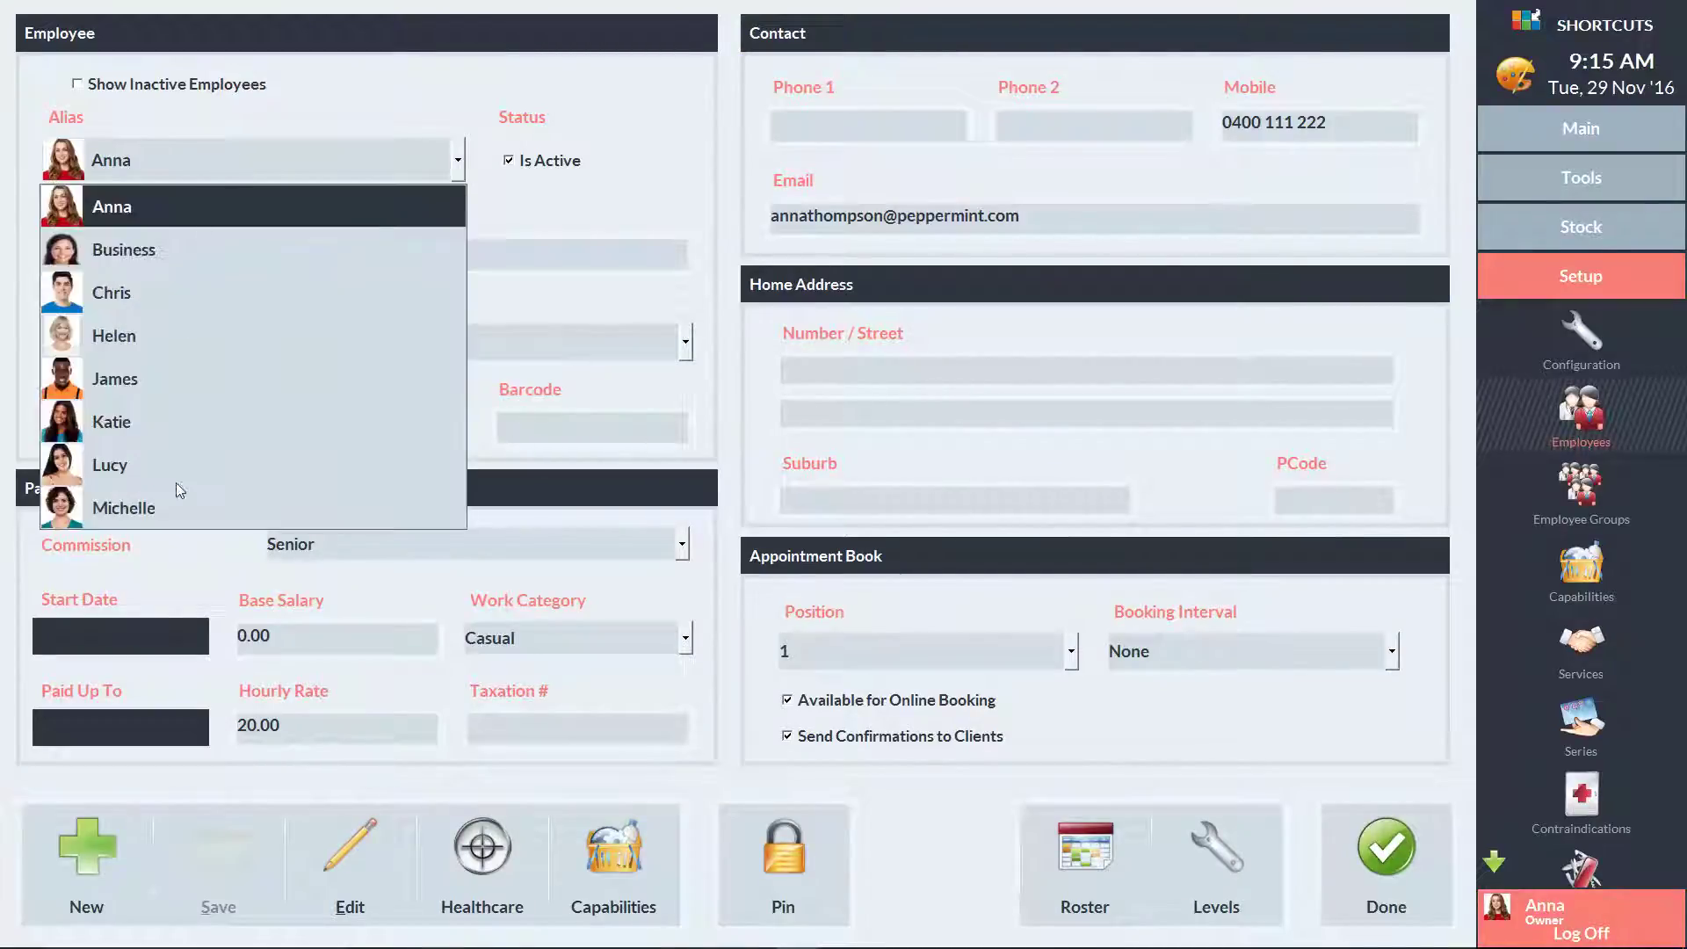
click(176, 507)
Assign the Junior commission schedule and an hourly rate of 20, then save
click(351, 543)
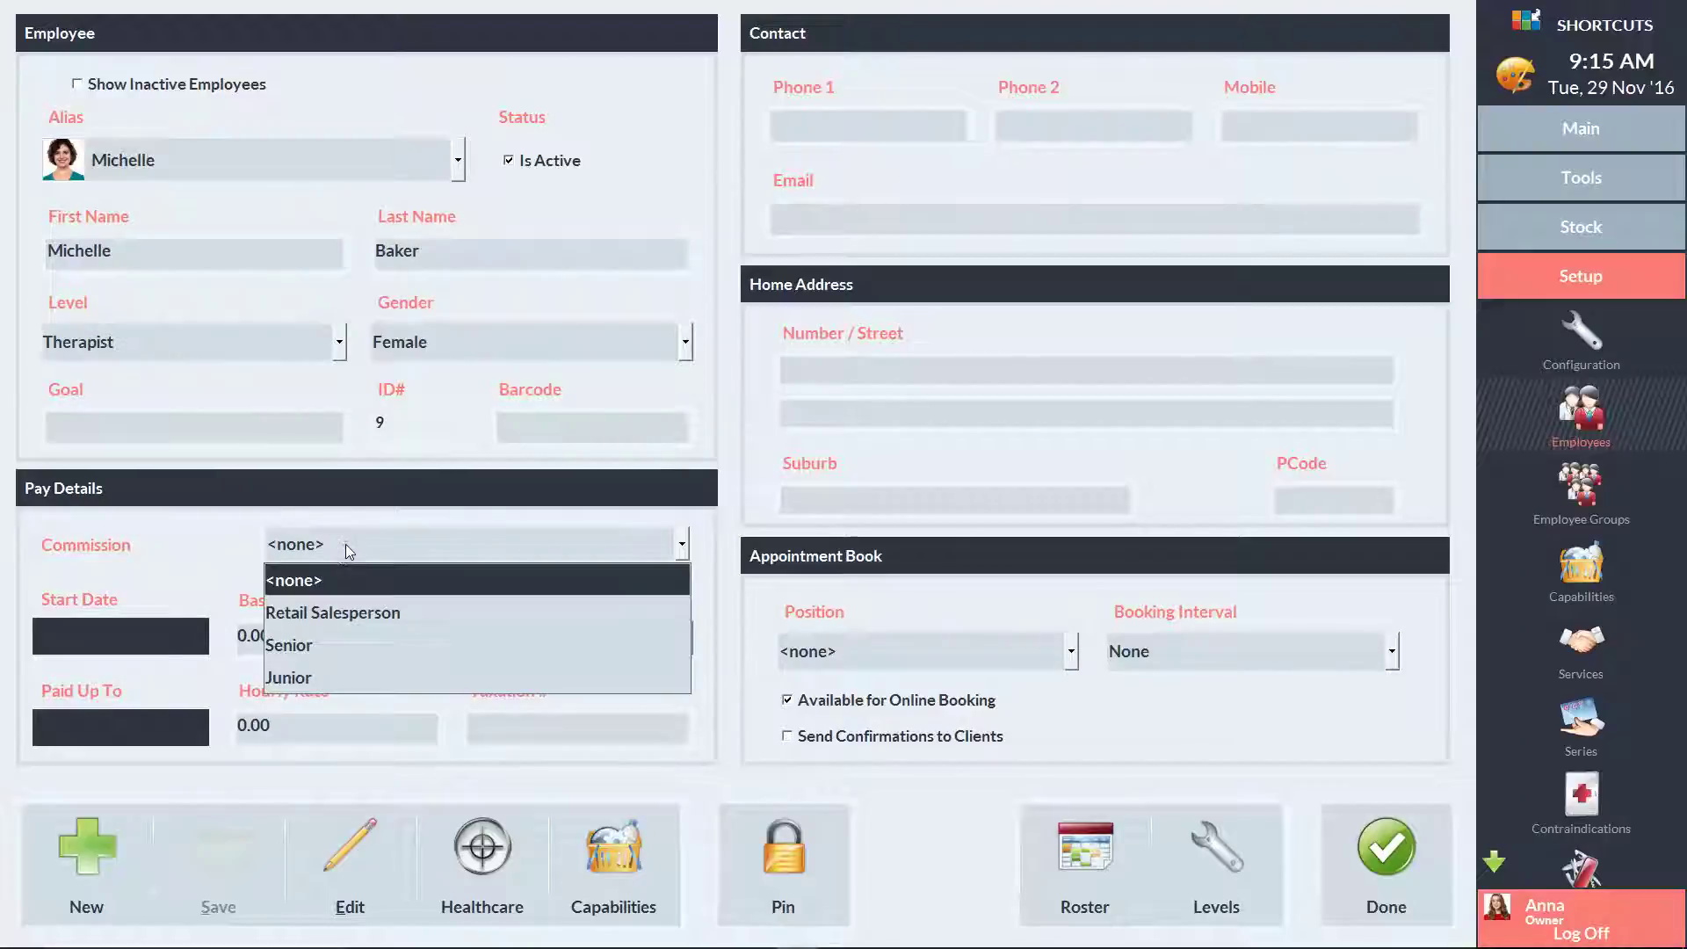
click(326, 675)
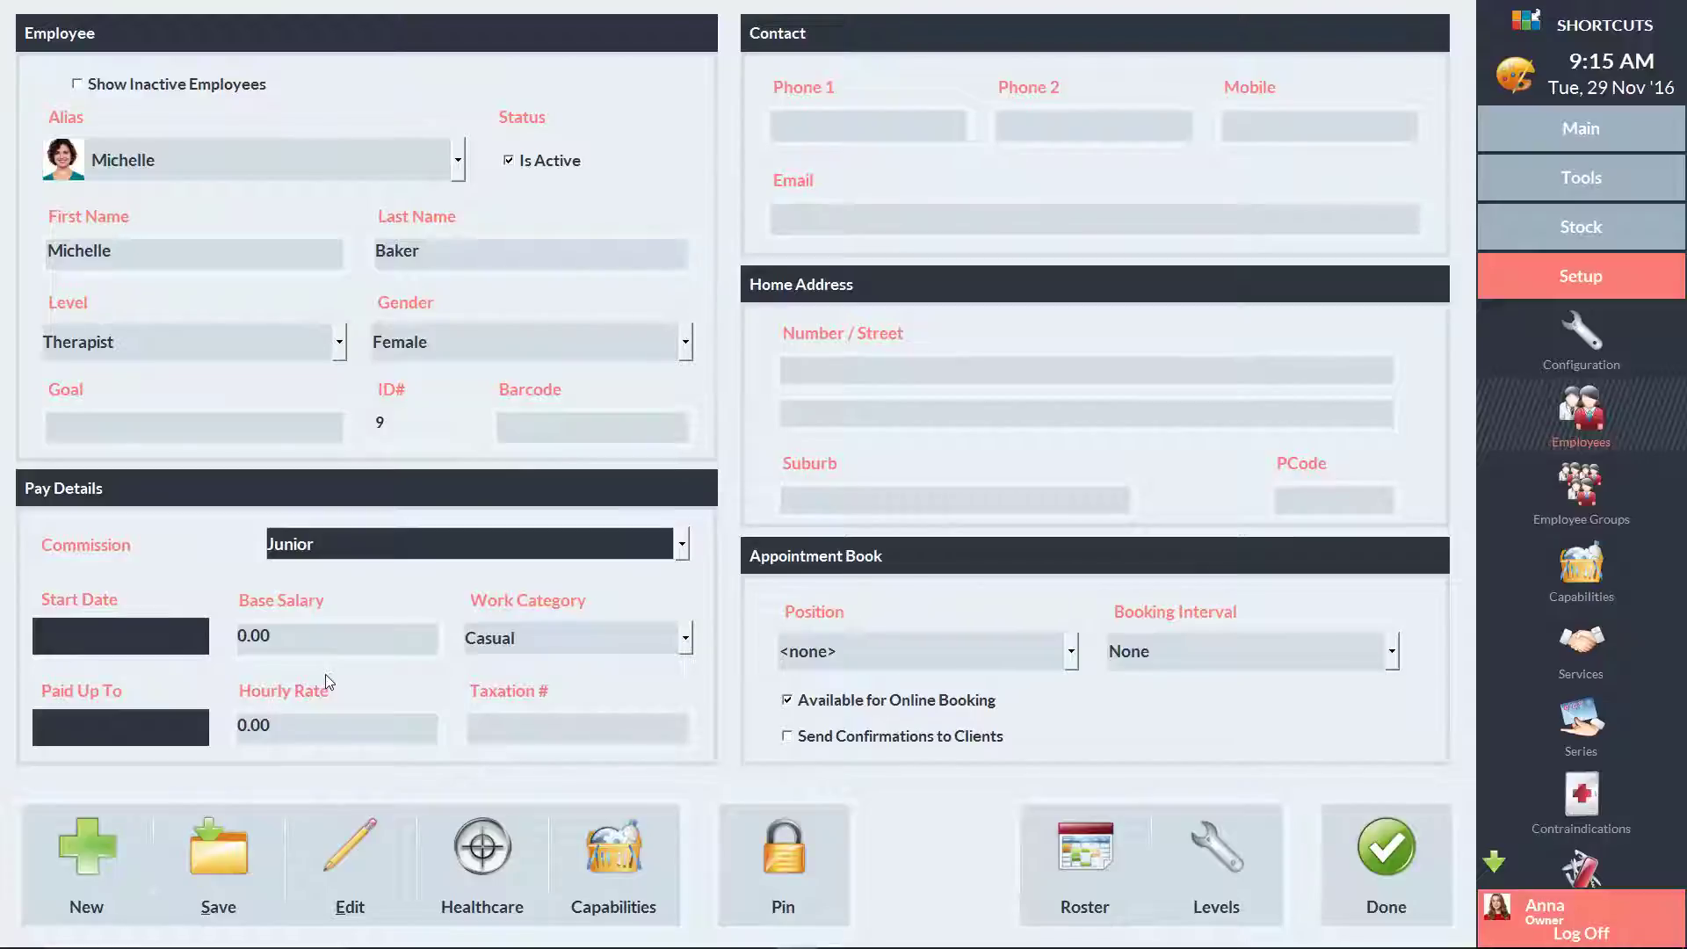
click(278, 725)
key(BackSpace)
key(BackSpace)
key(BackSpace)
key(BackSpace)
text(20)
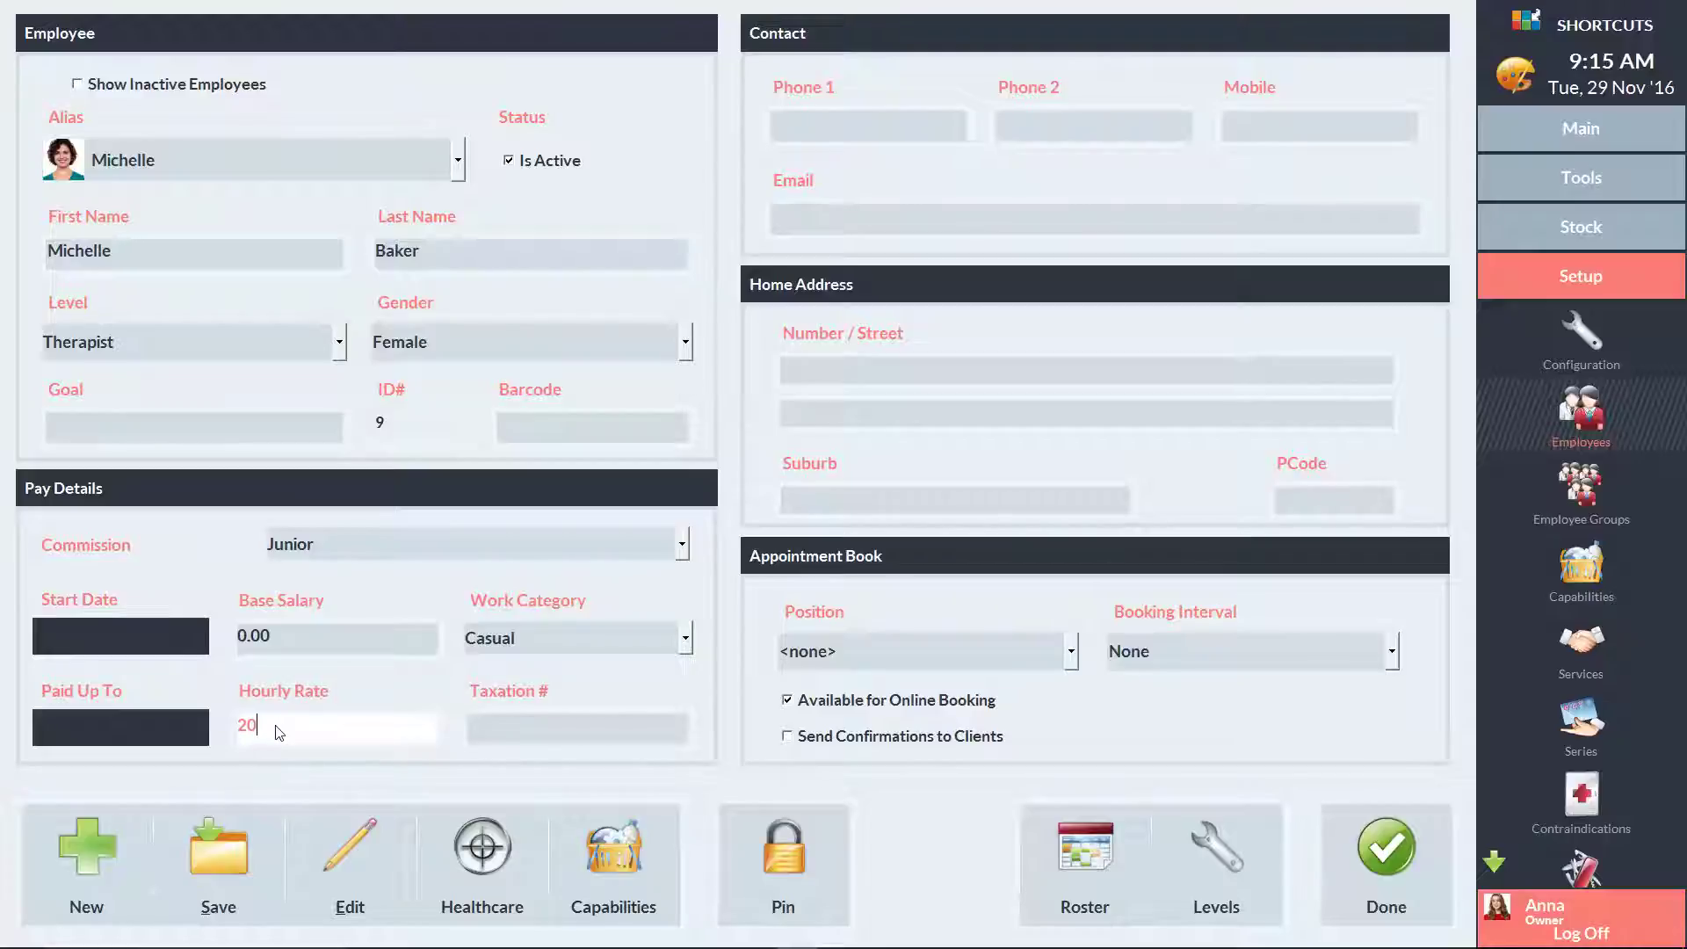
click(214, 854)
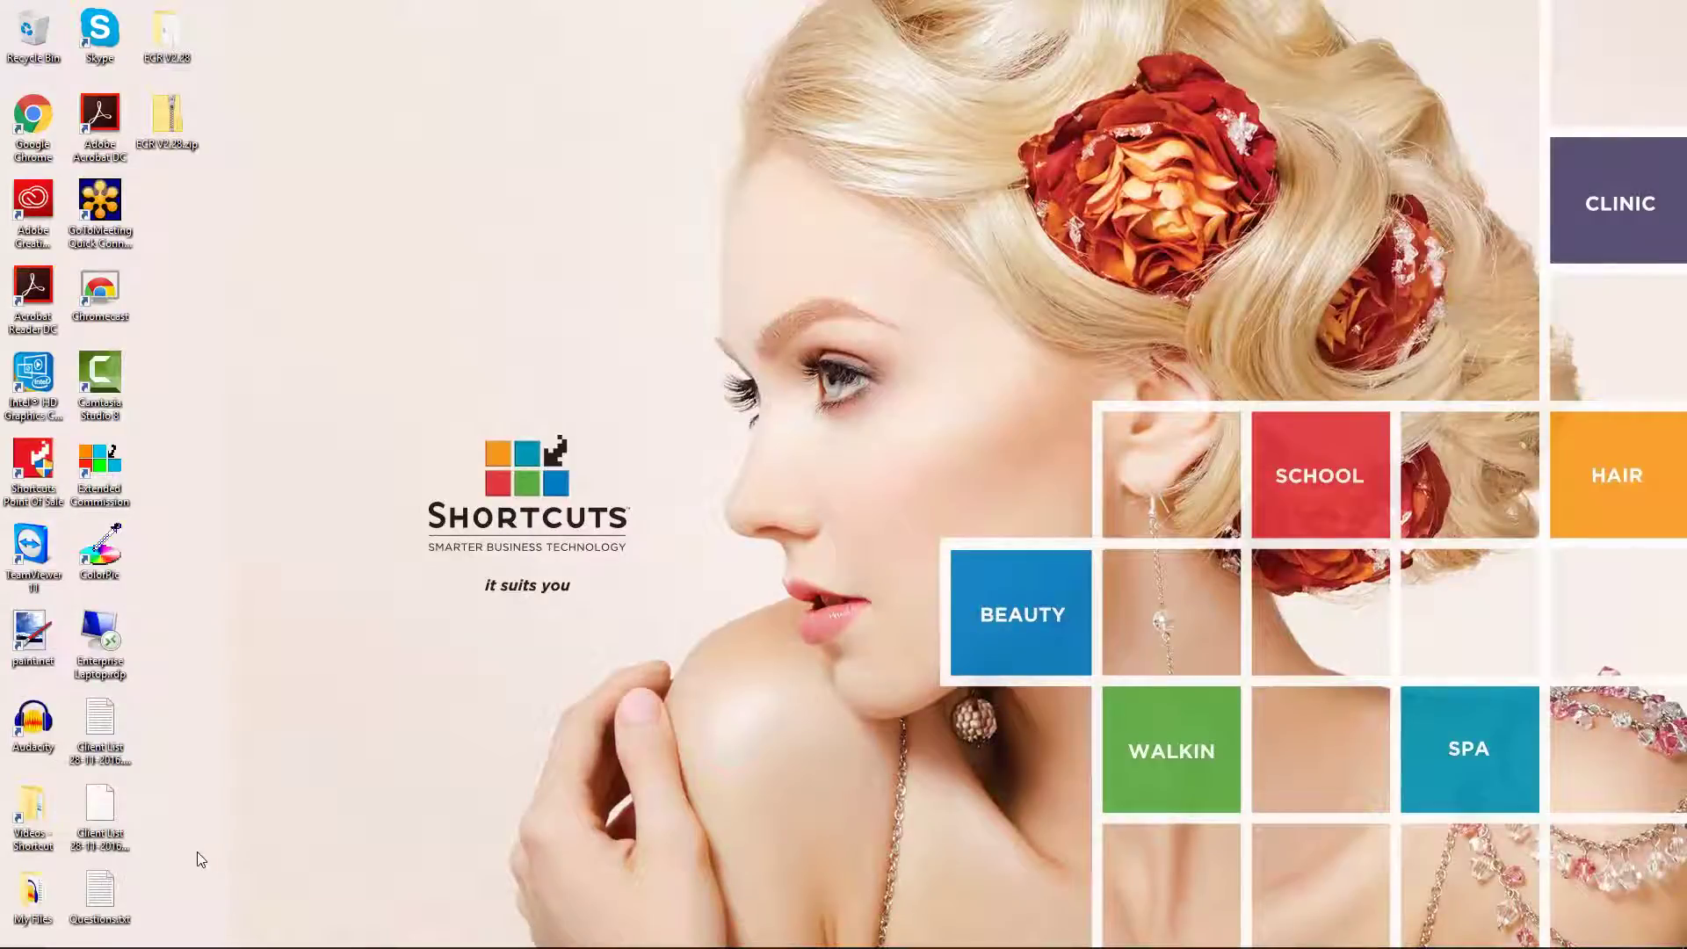
Launch Extended Commissions, enter the PIN, and open the commission Bands window
double_click(103, 472)
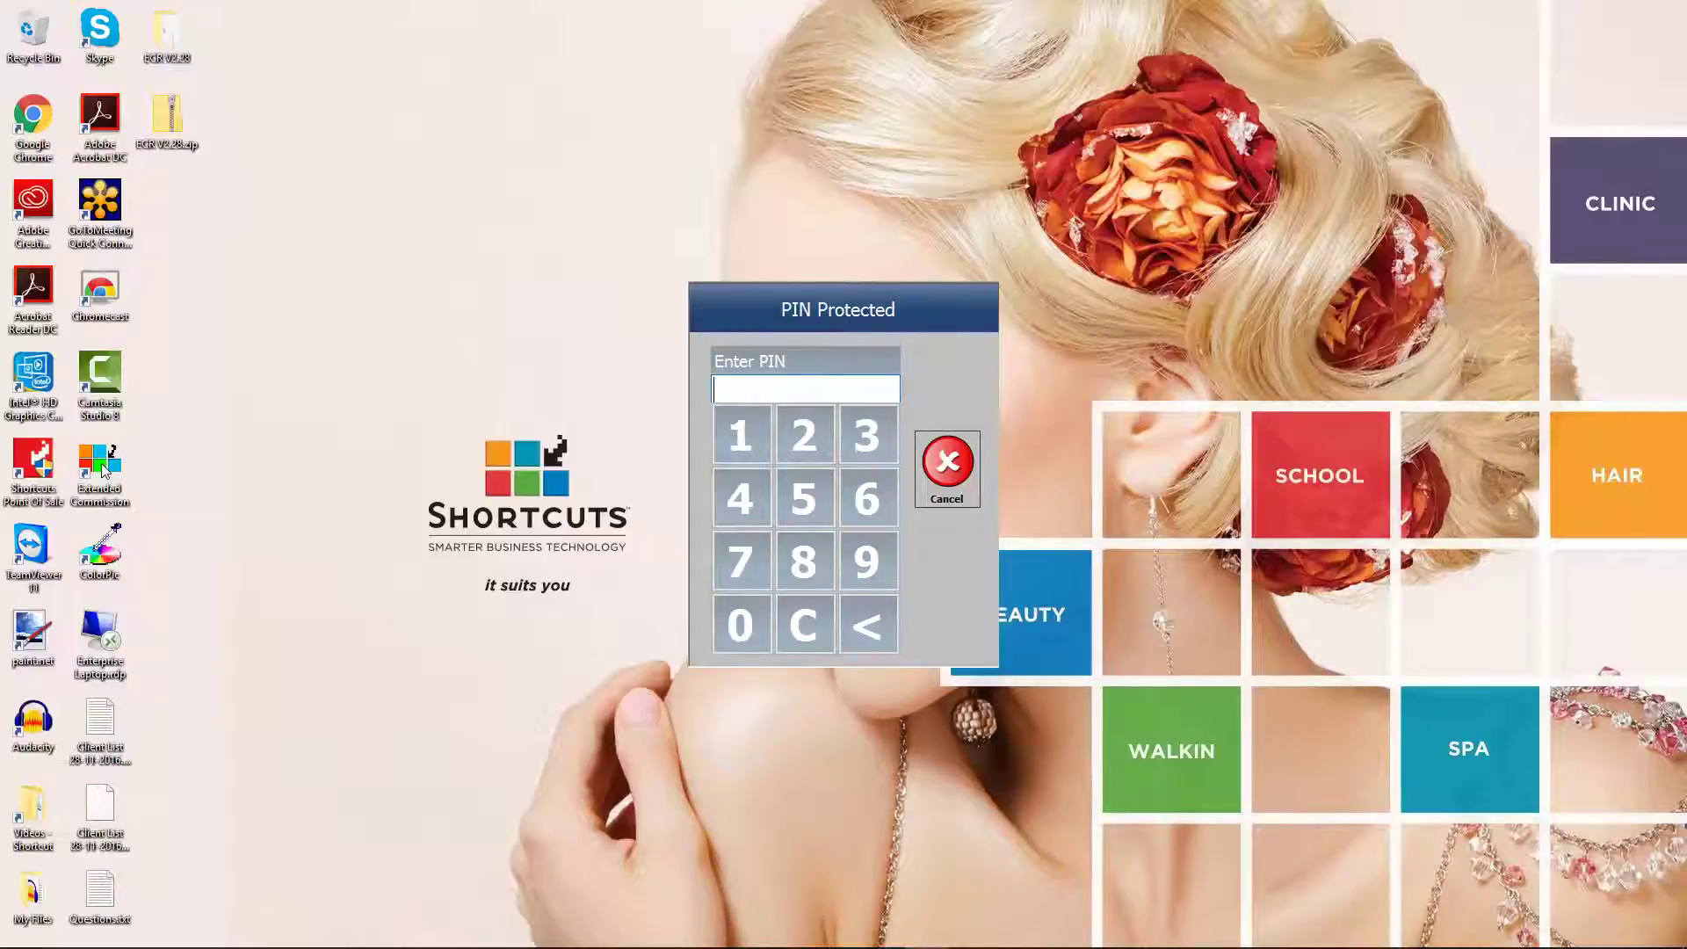
text(1234)
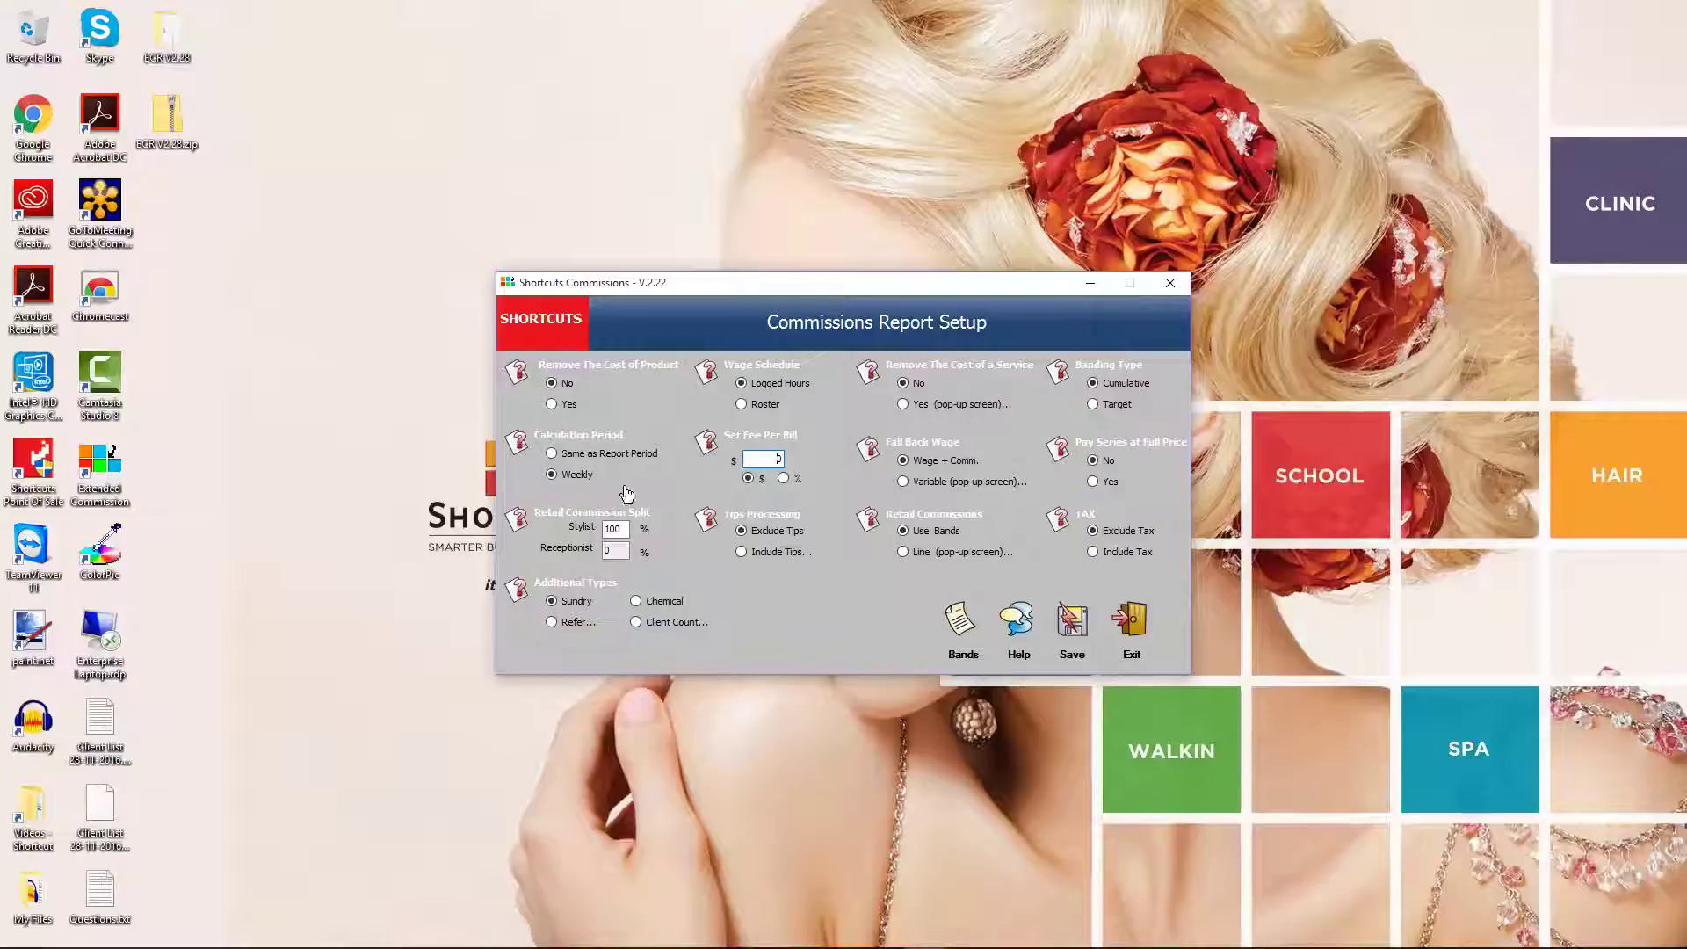
click(956, 622)
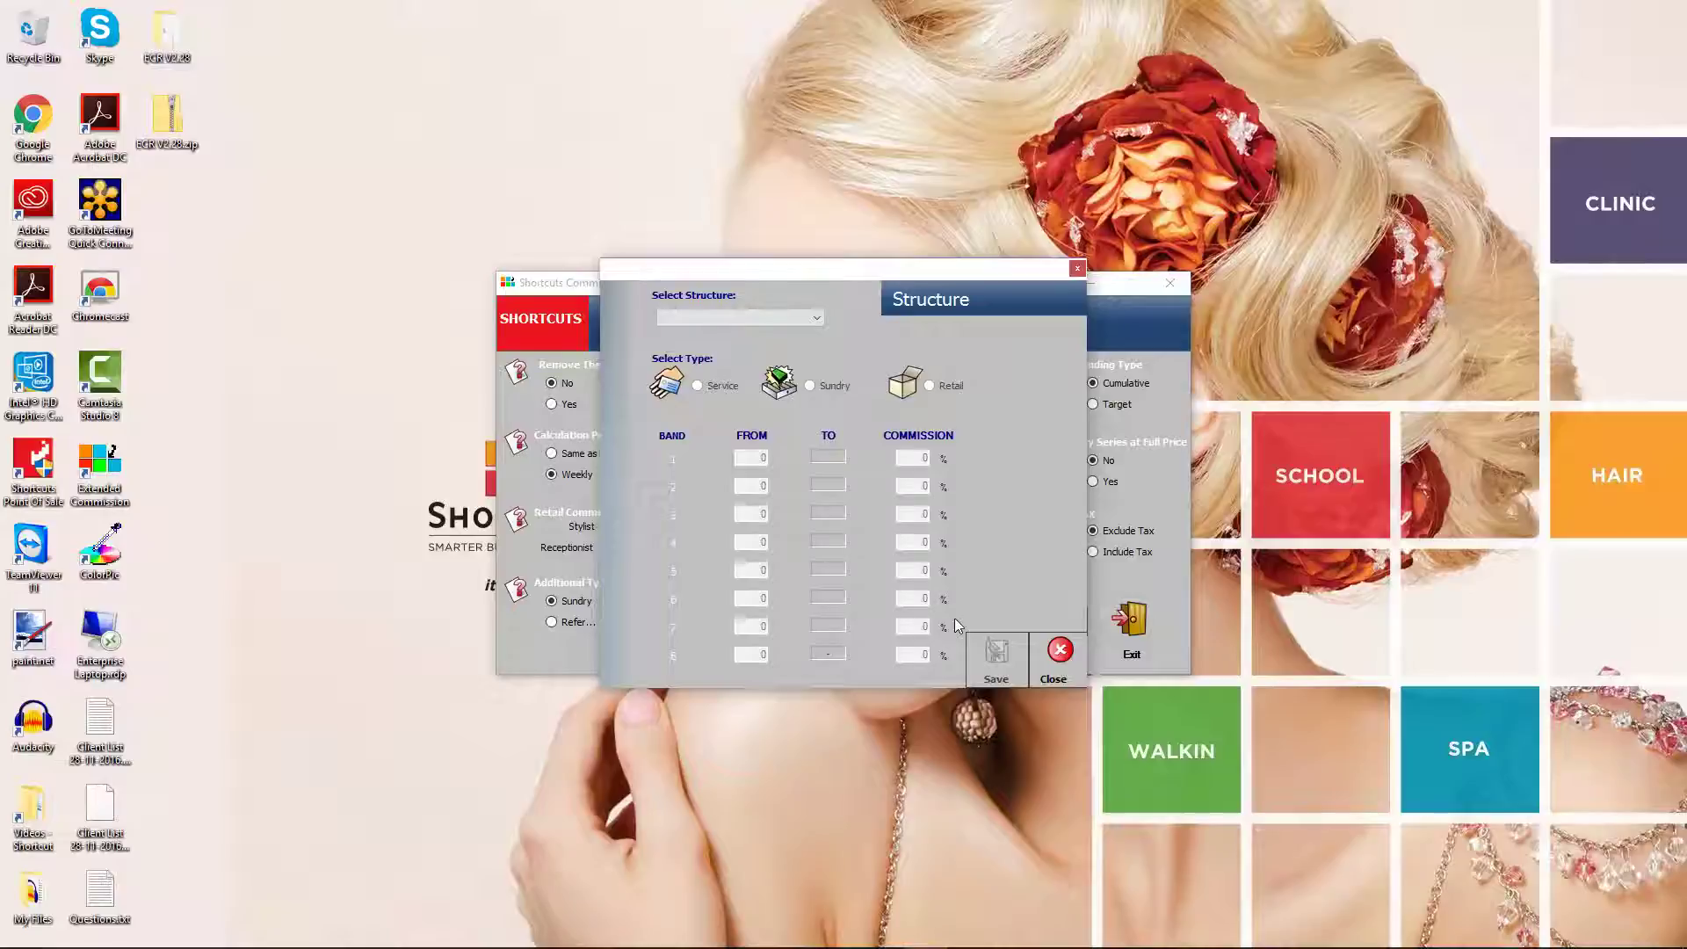
Select the Retail Salesperson structure and switch its bands to Retail
click(809, 320)
click(743, 334)
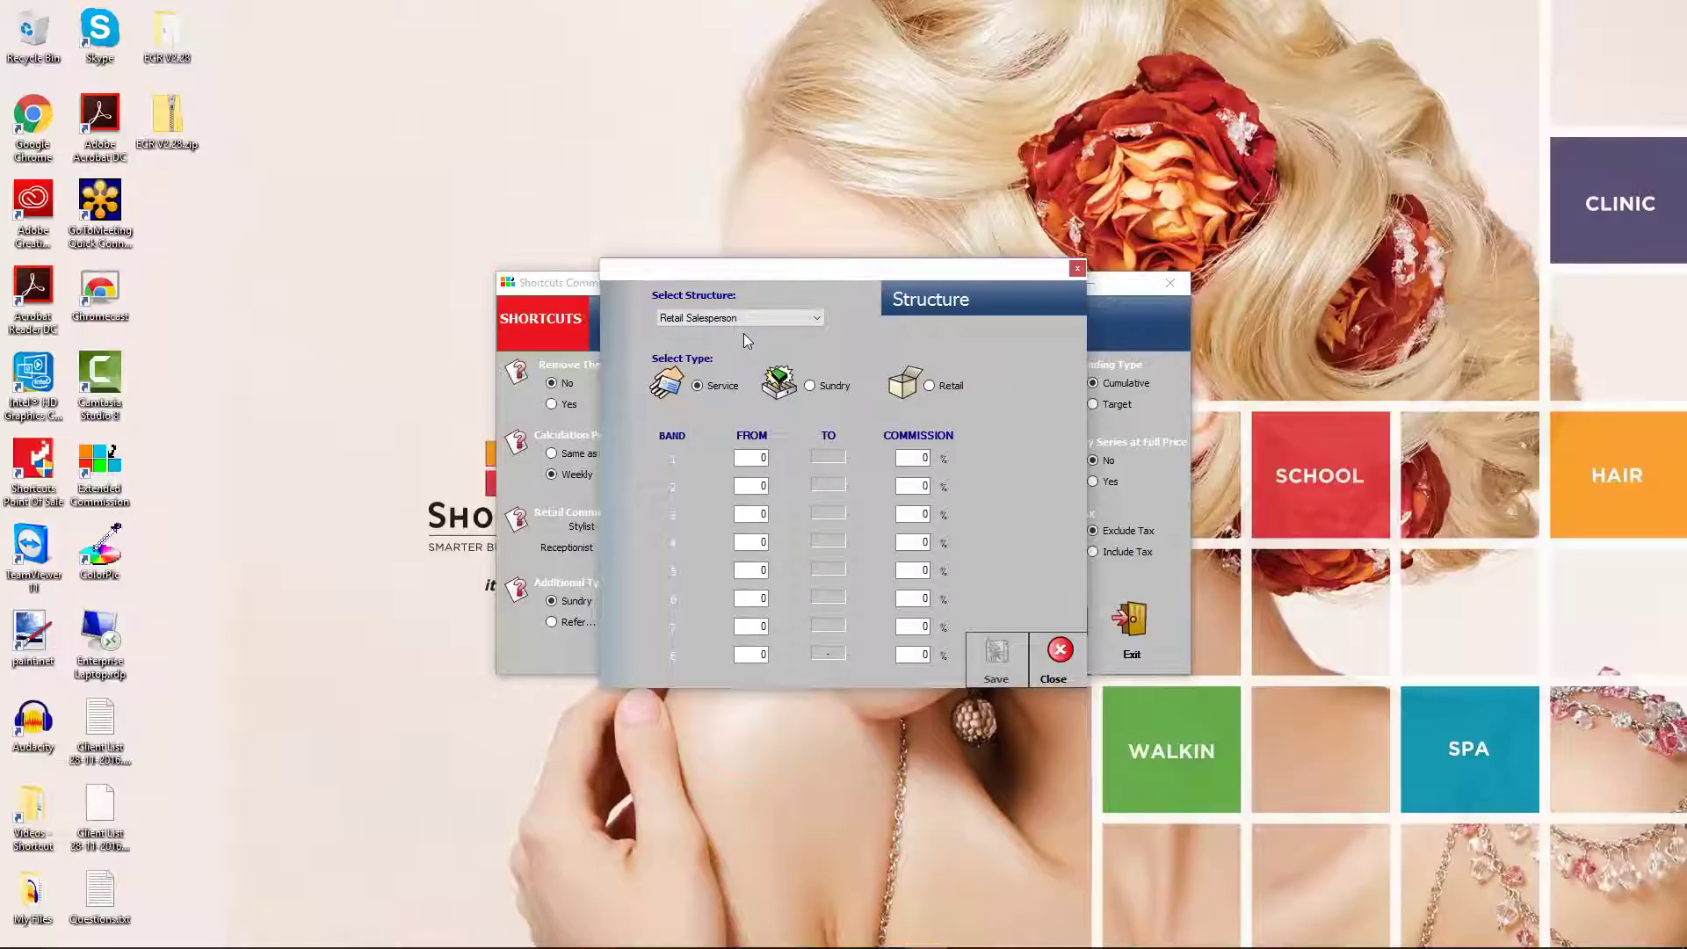
click(930, 387)
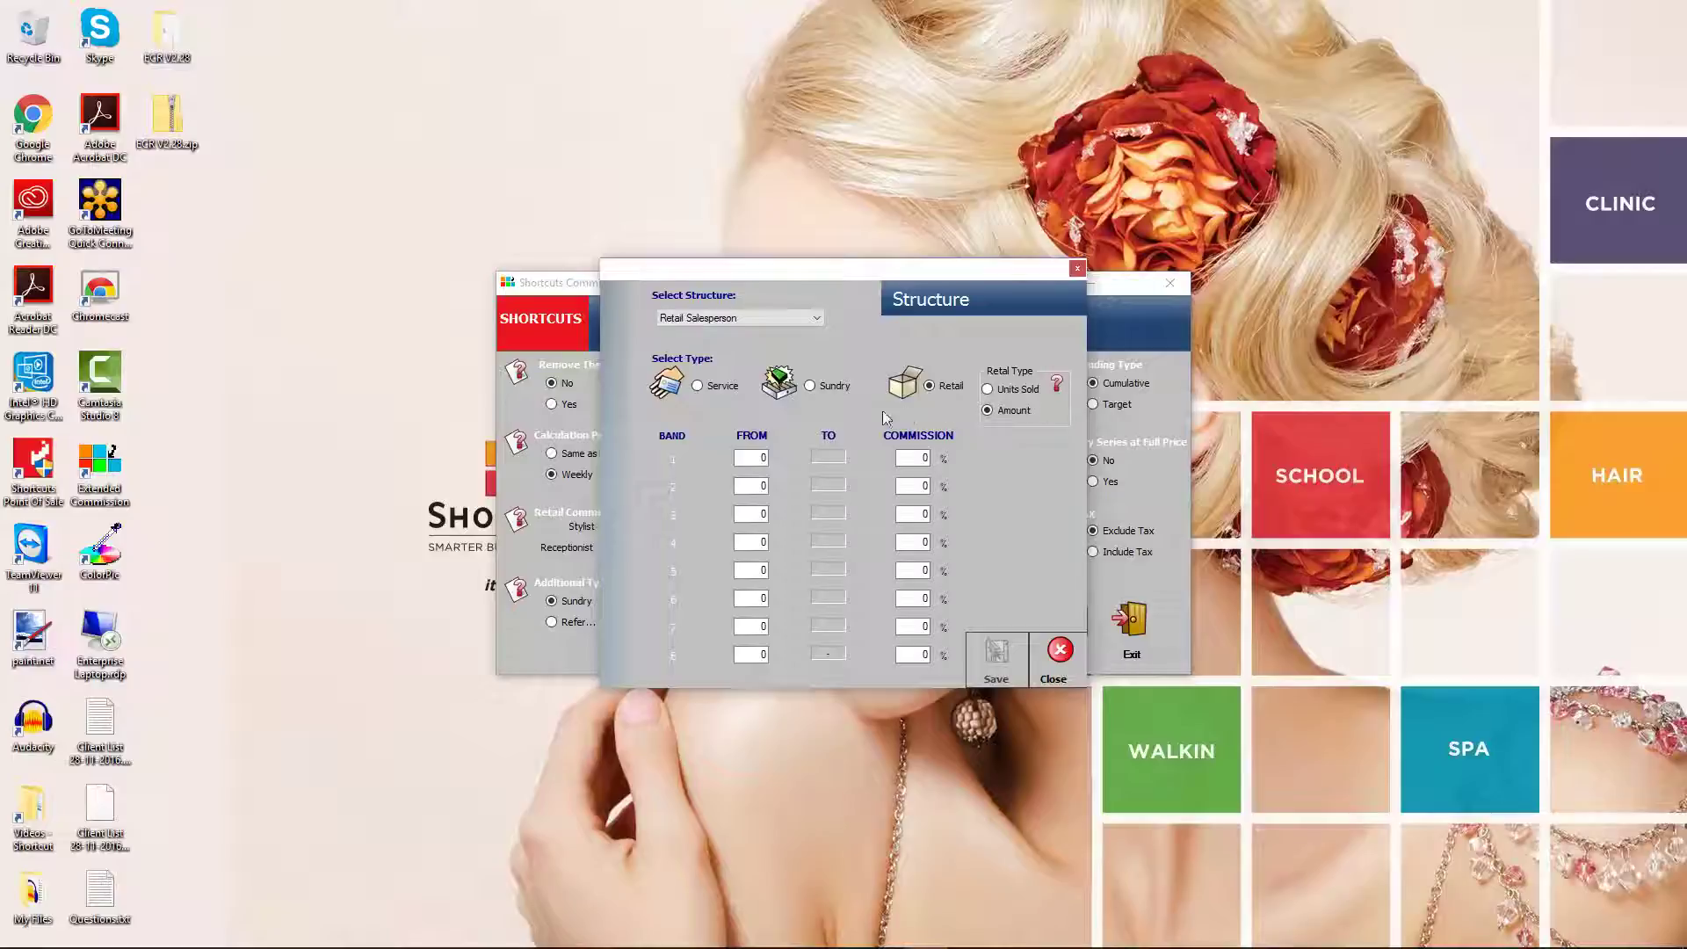
Set the bands to 2% up to 500, 5% up to 1000, 10% up to 10000
click(757, 486)
text(500)
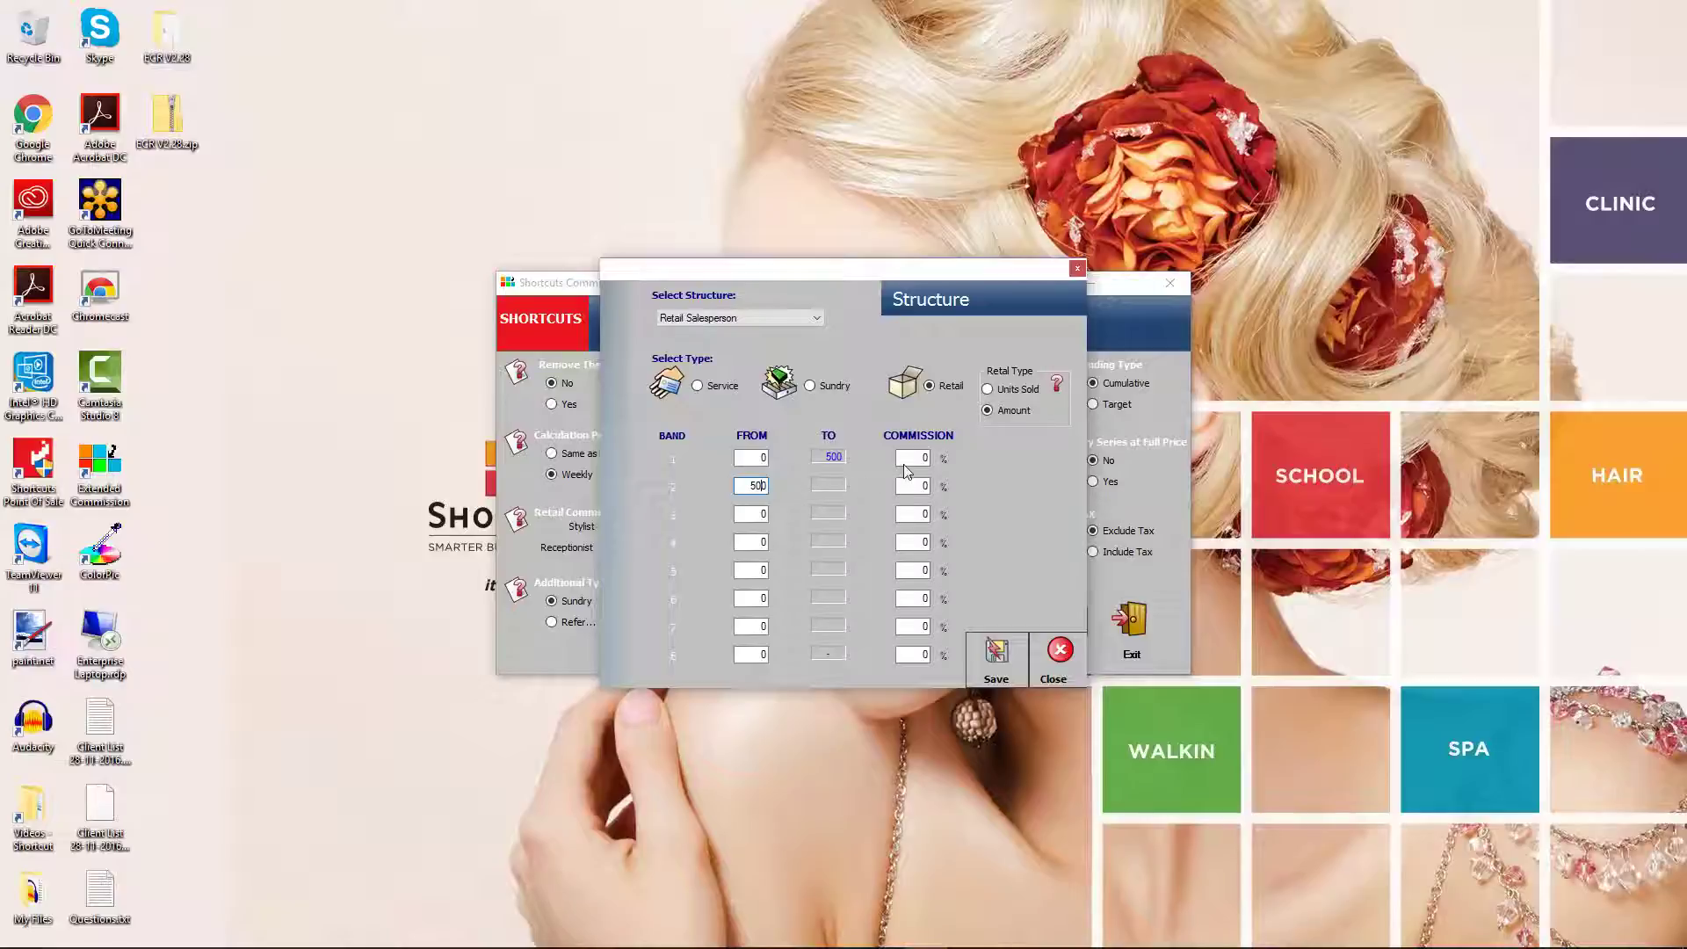
click(914, 457)
text(2)
click(763, 515)
text(1000)
click(920, 494)
text(5)
click(748, 542)
text(10000)
click(916, 517)
text(10)
Save the retail bands and close the band structure window
click(994, 655)
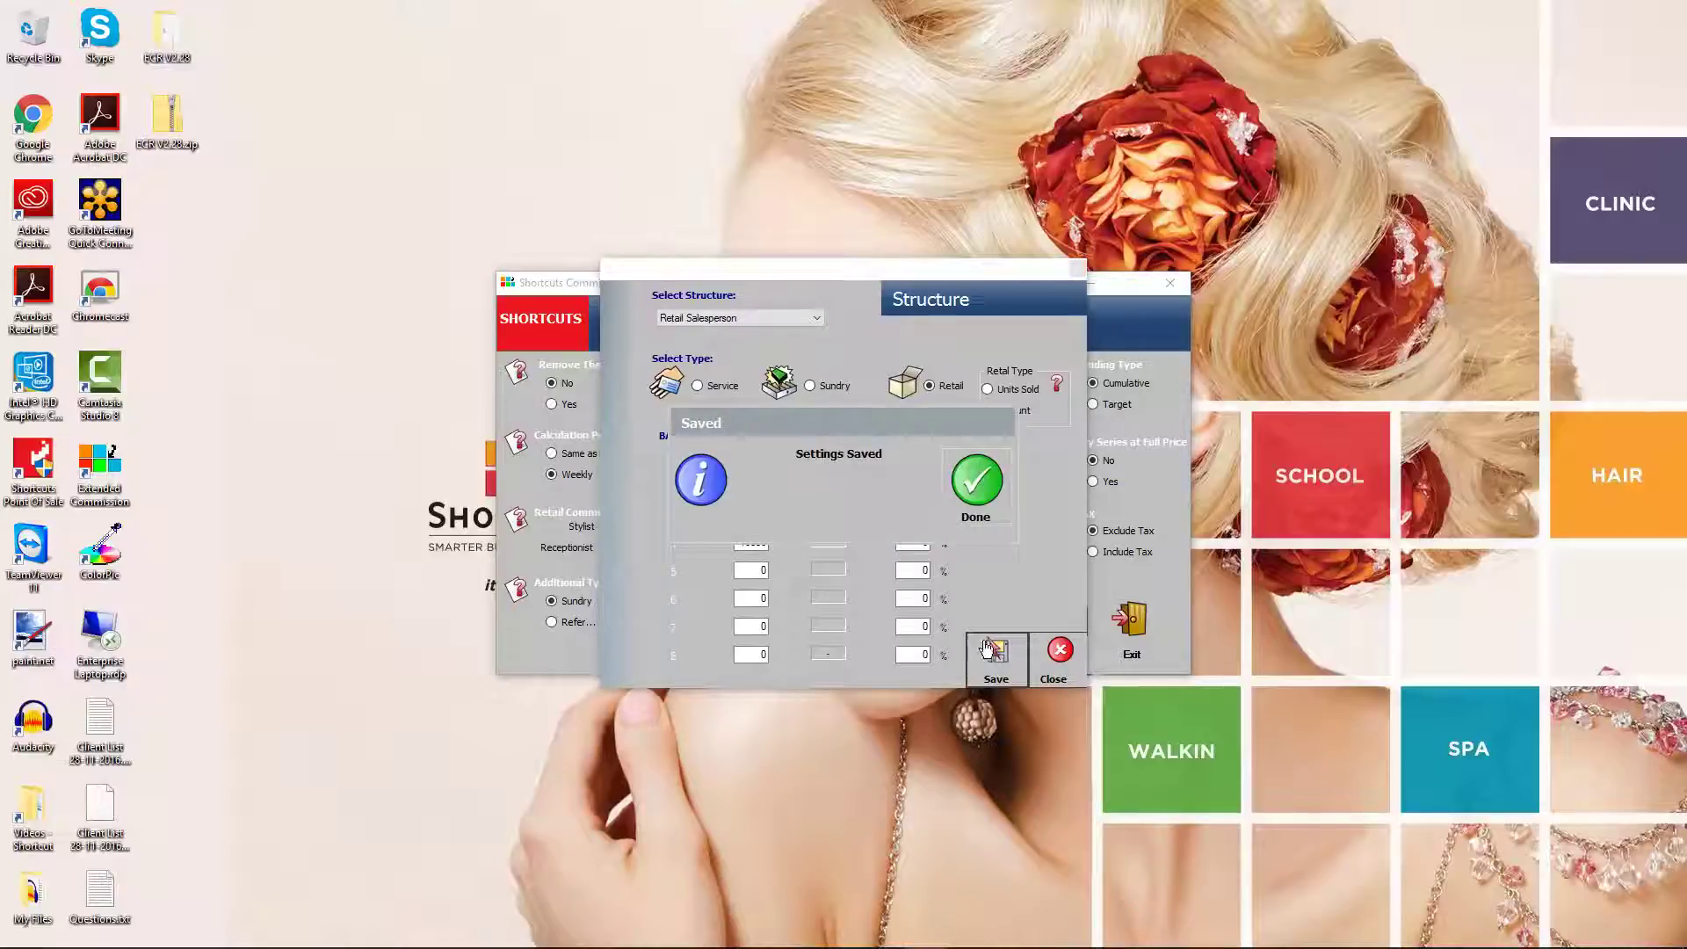
click(976, 499)
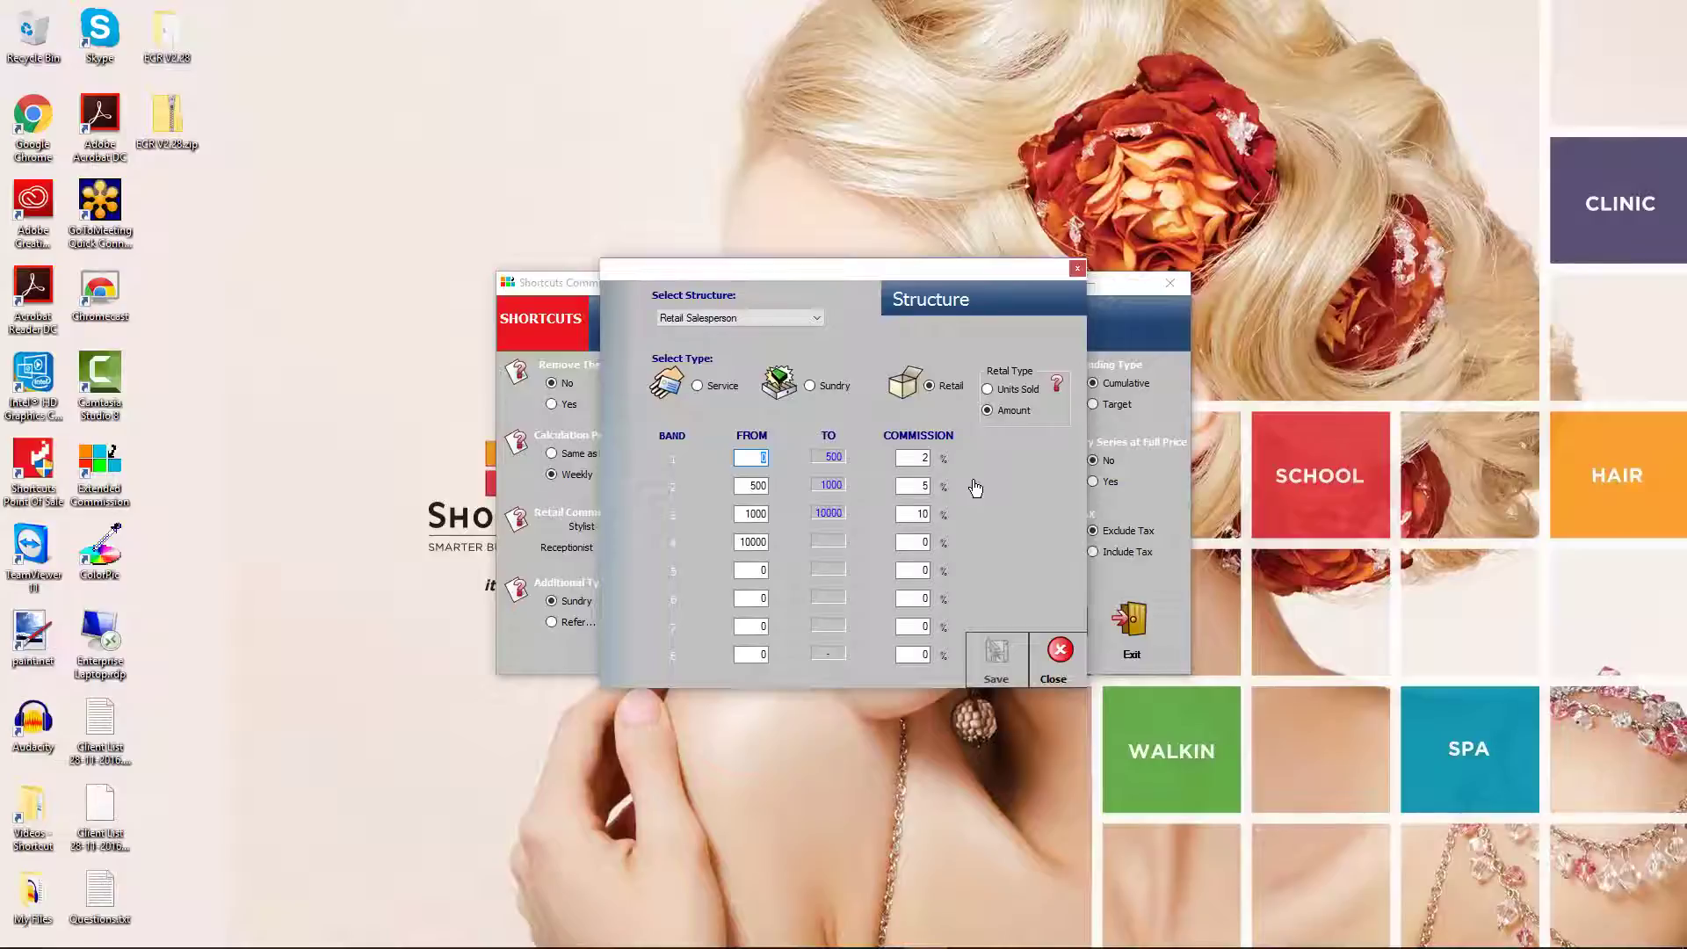
click(1058, 657)
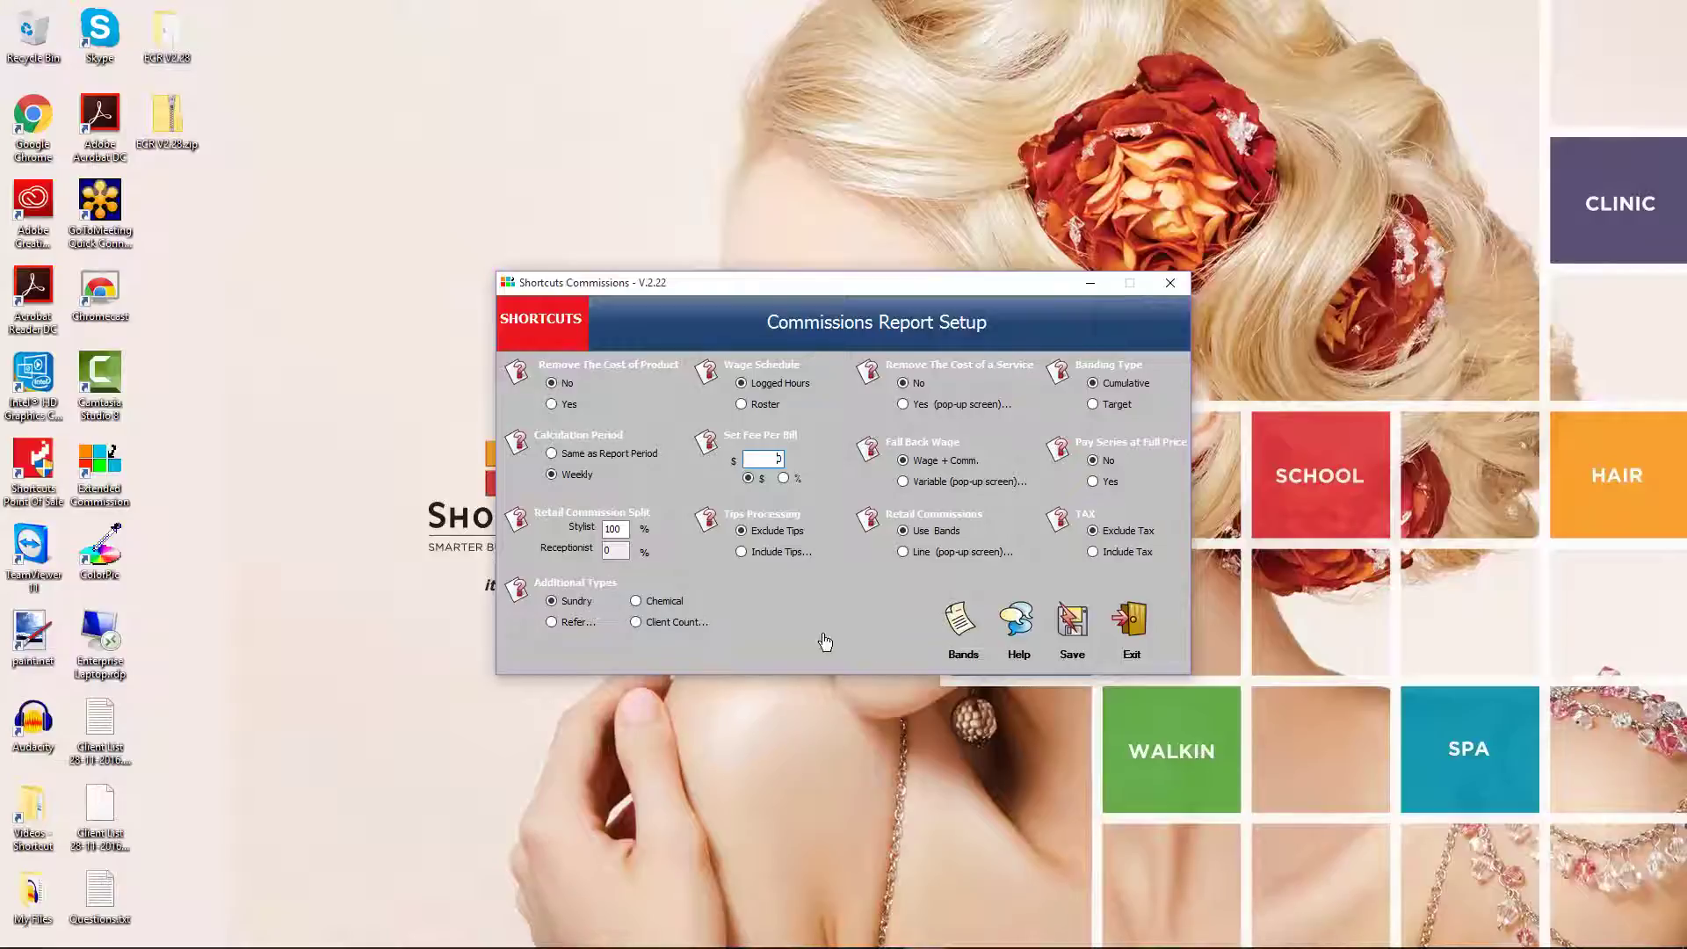
Check the help on removing costs, then choose Yes (pop-up screen) to open Service Cost
click(517, 376)
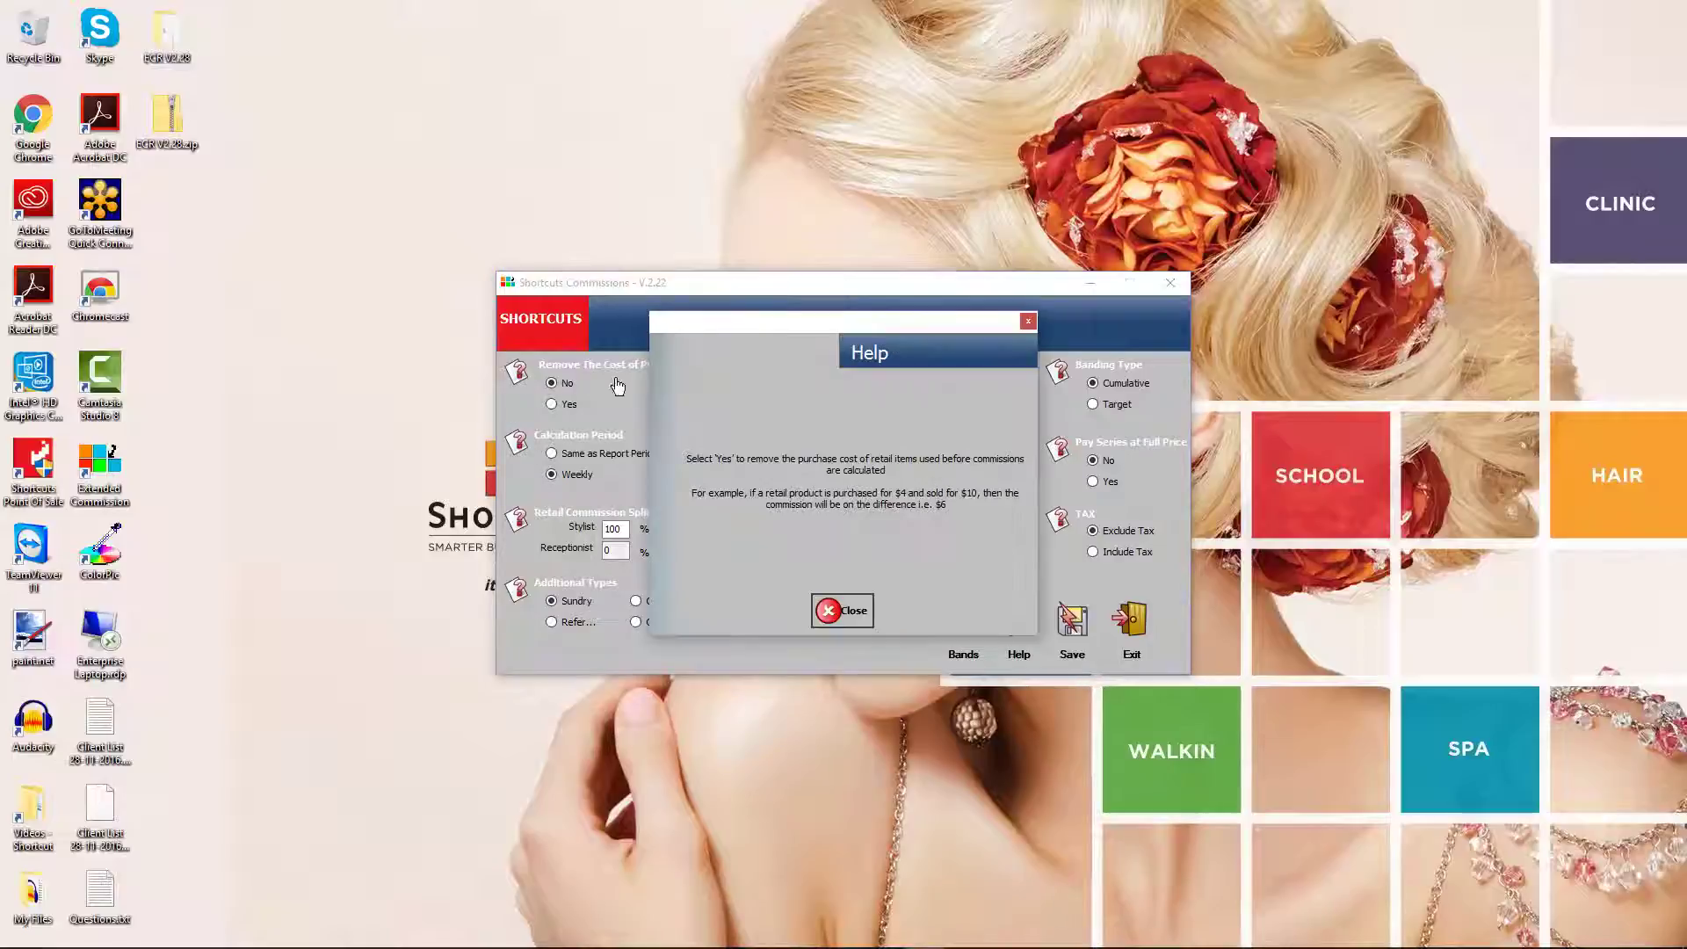
click(842, 609)
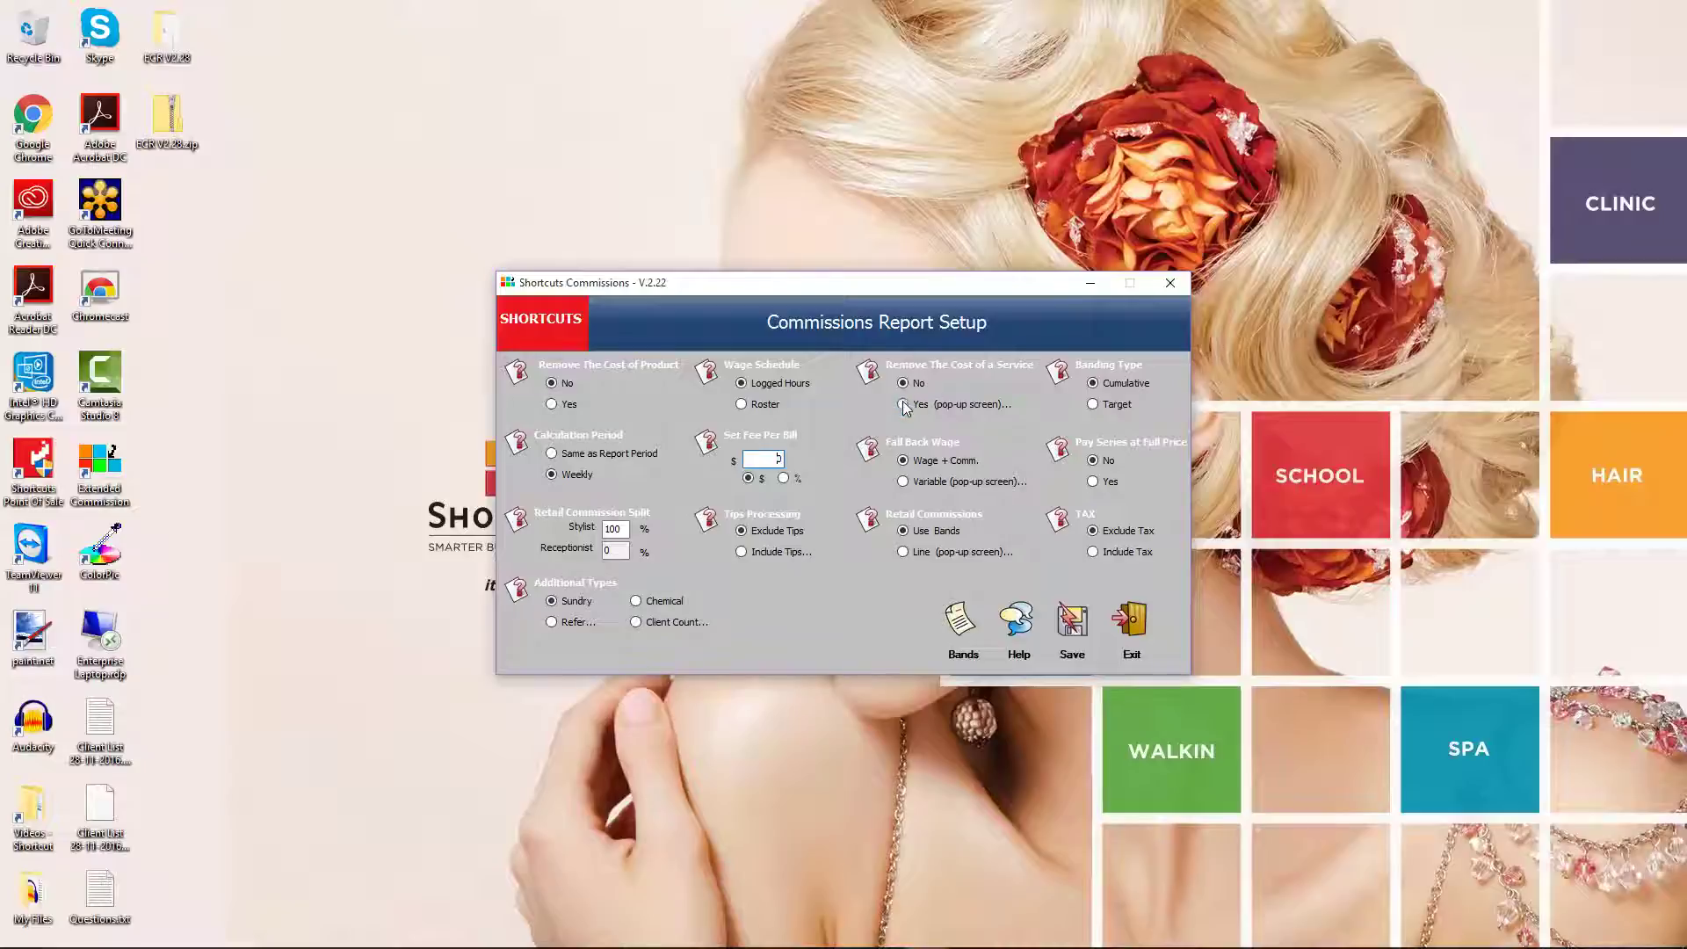
click(903, 404)
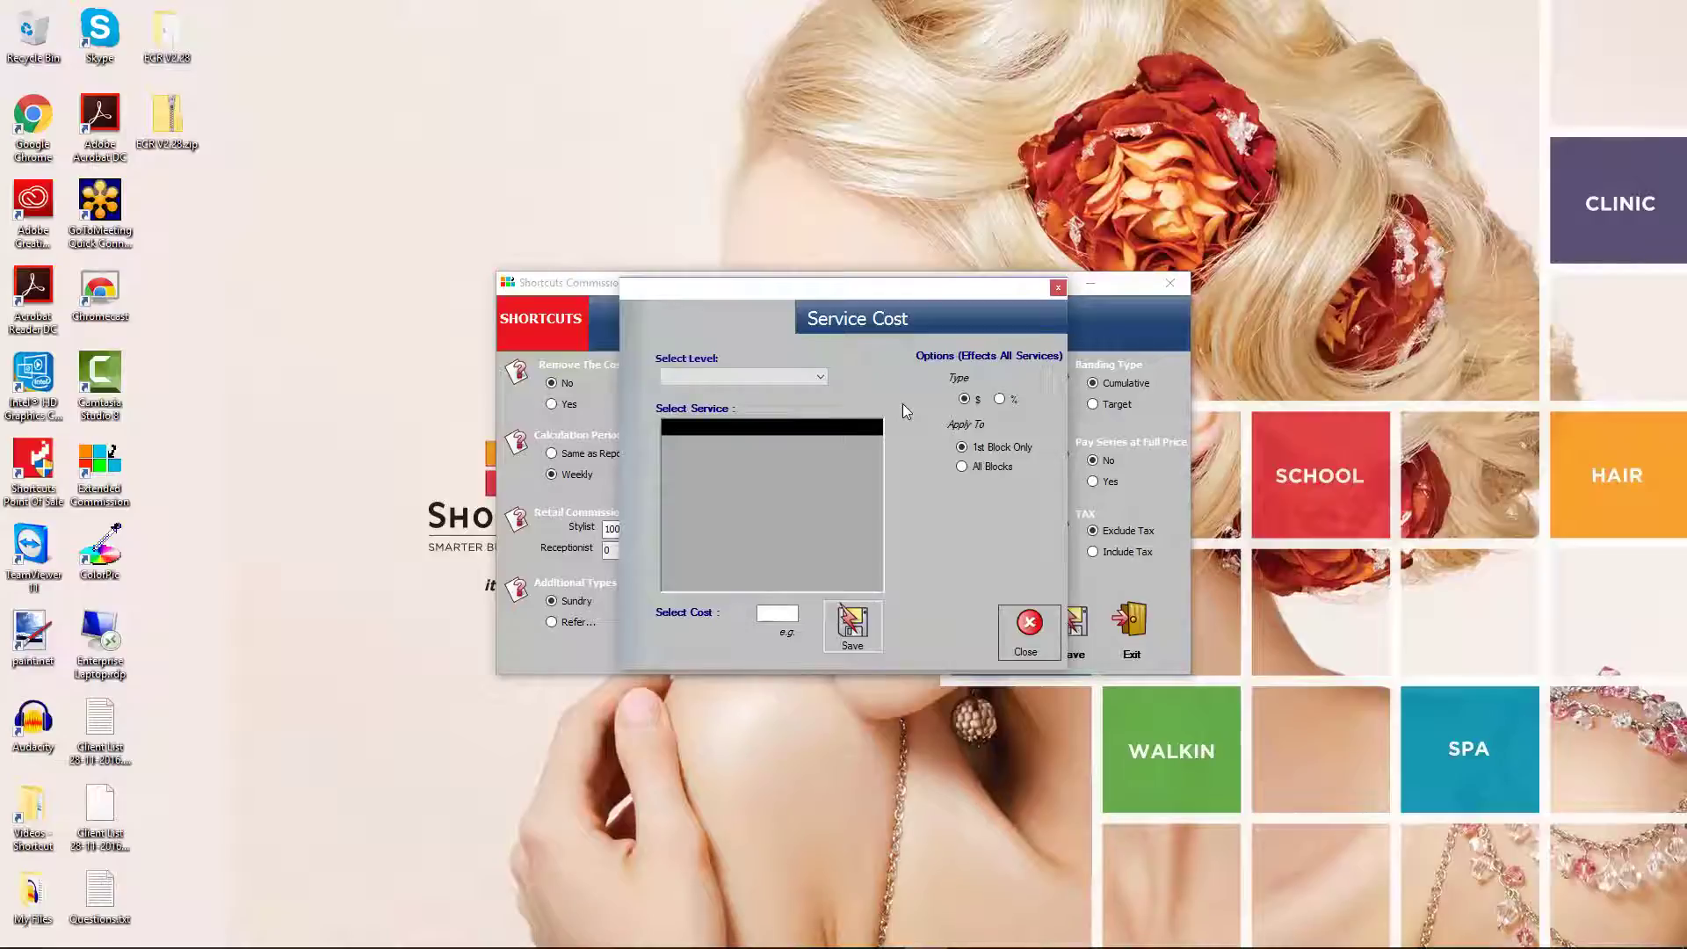
Save a cost of 5 for 1/2 Head Highlights at Senior Stylist level, 1st Block Only
click(796, 376)
click(723, 408)
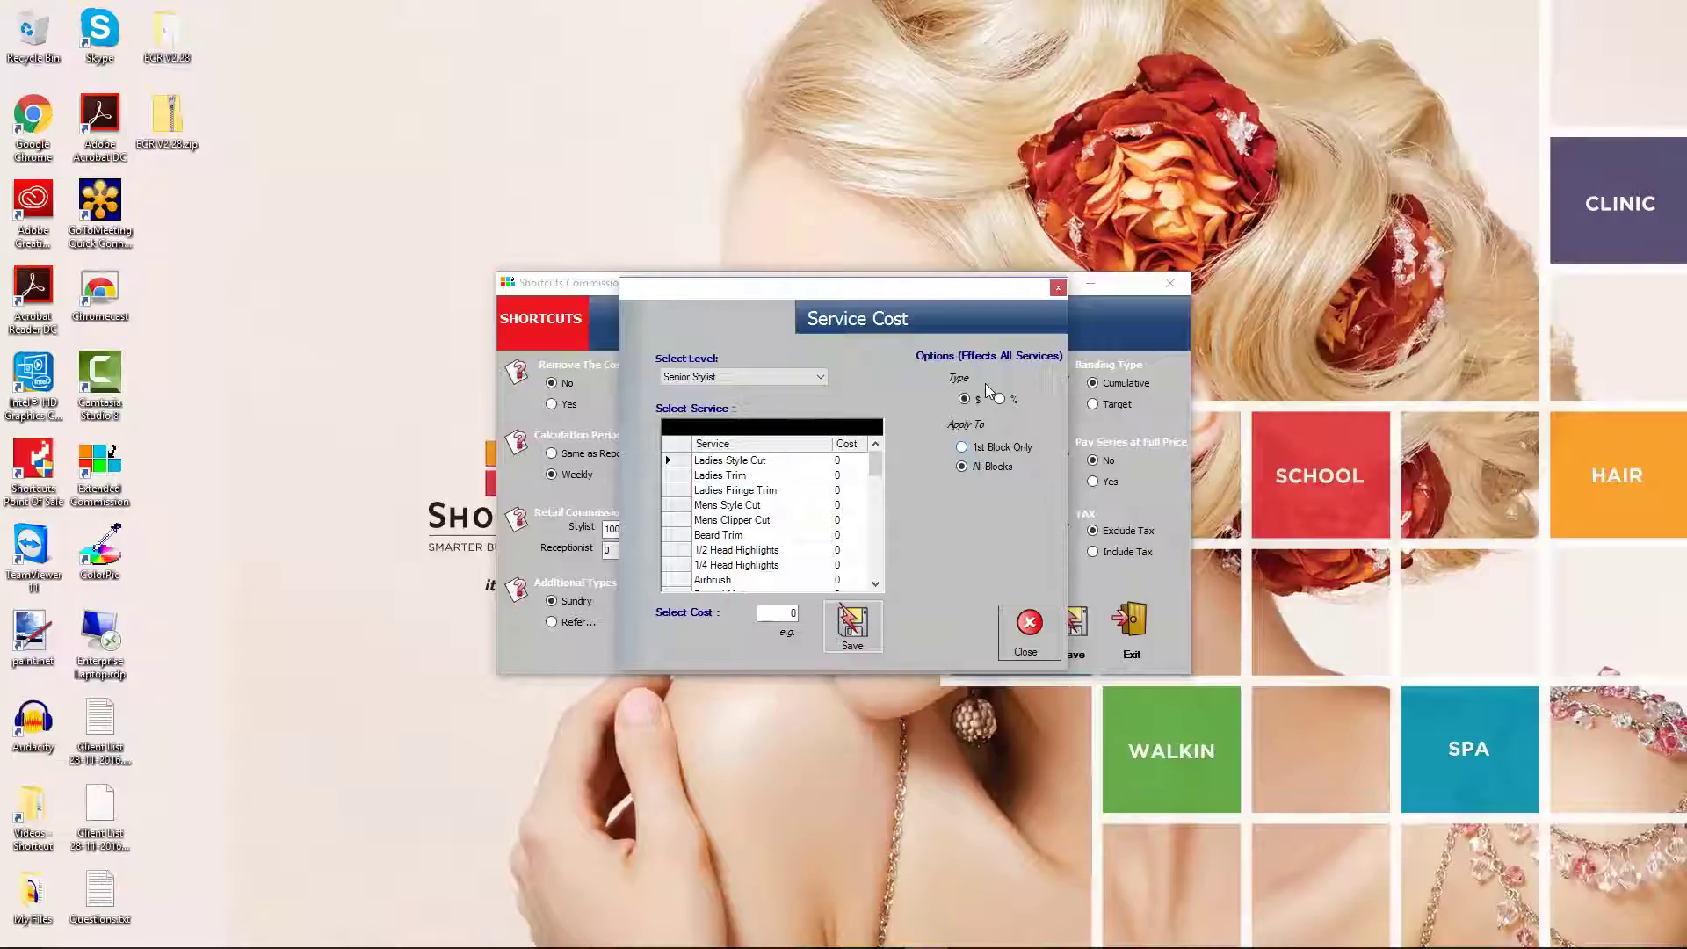
click(962, 448)
click(780, 551)
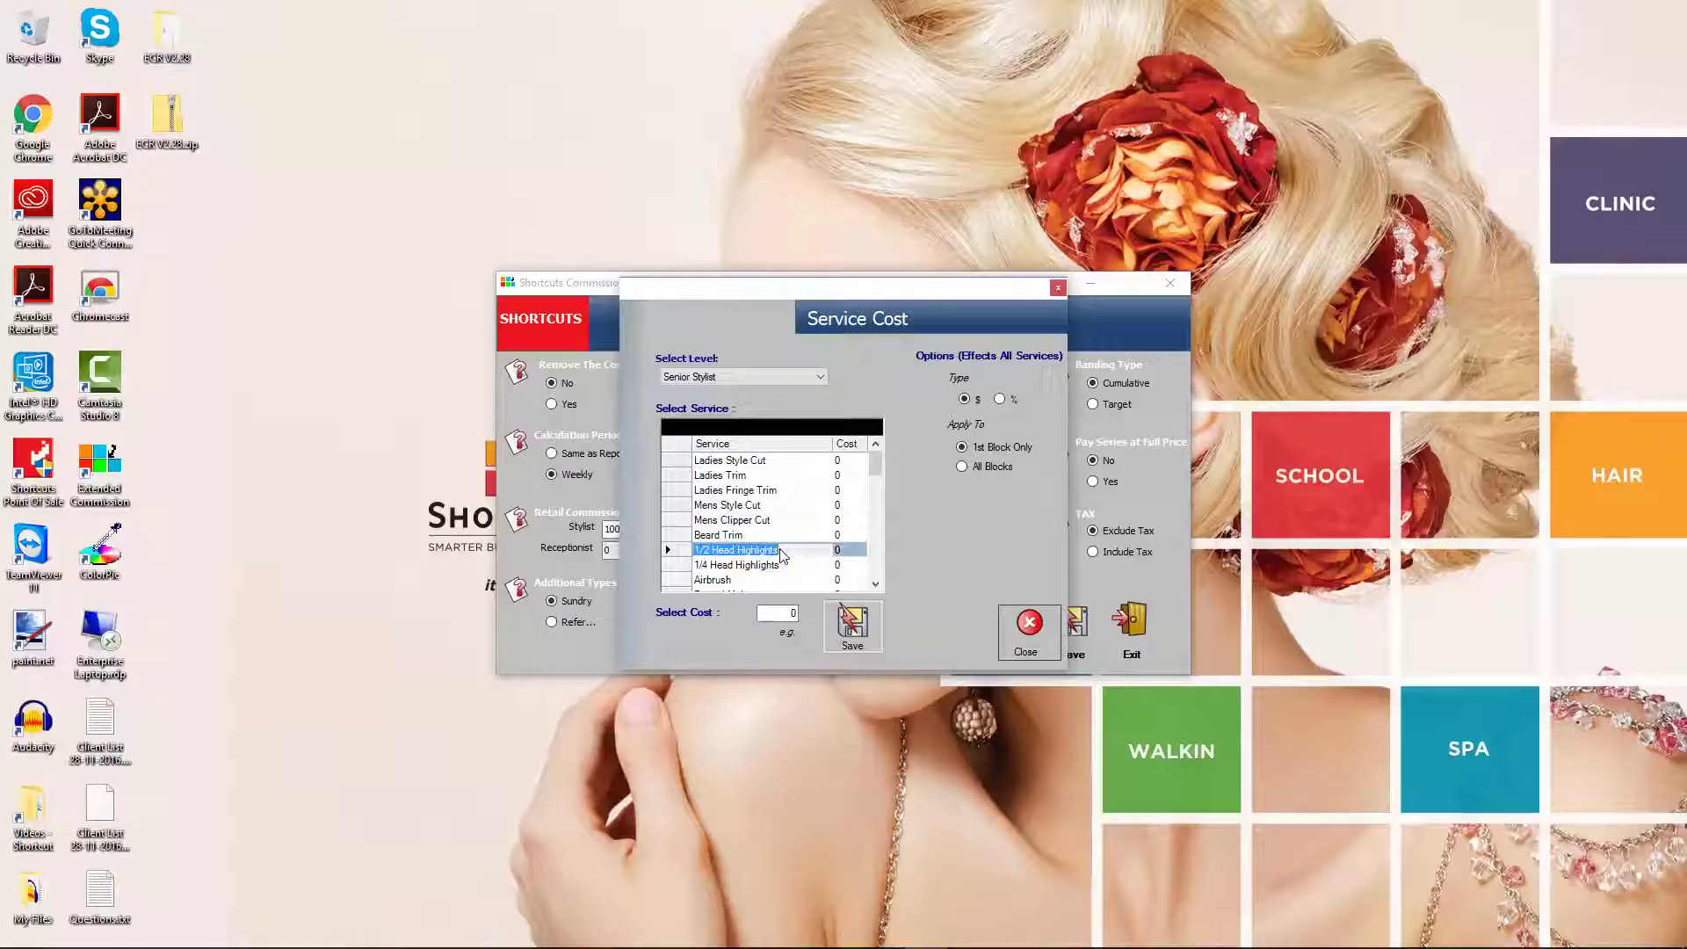
click(785, 615)
text(5)
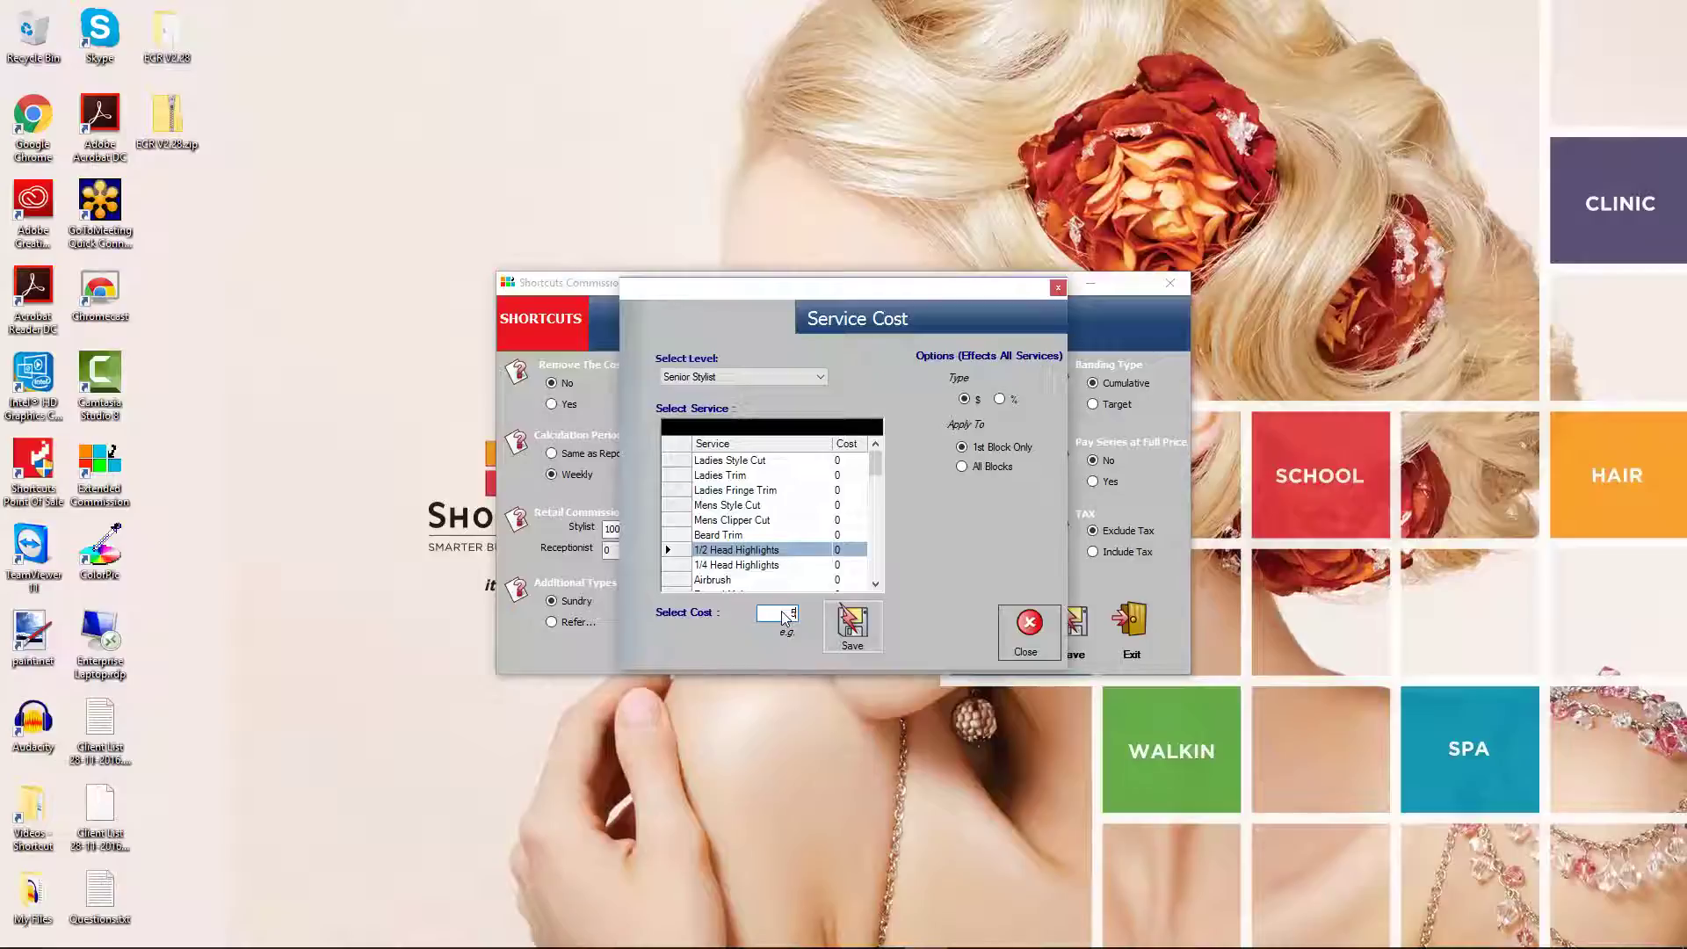
click(852, 627)
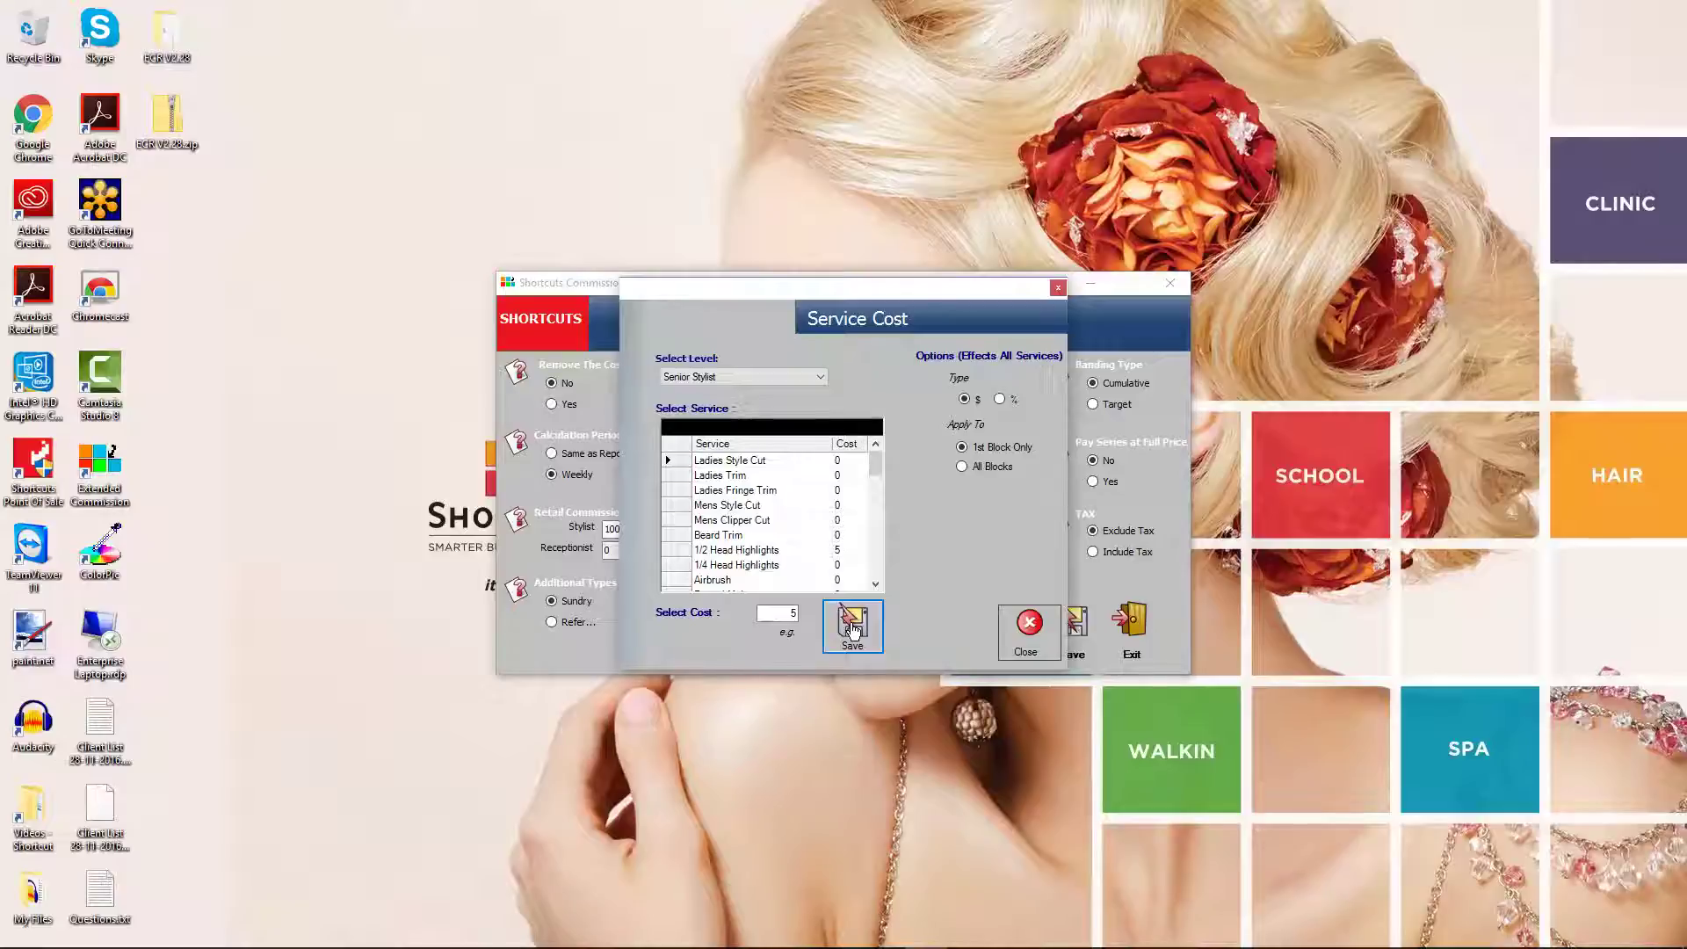
click(1027, 629)
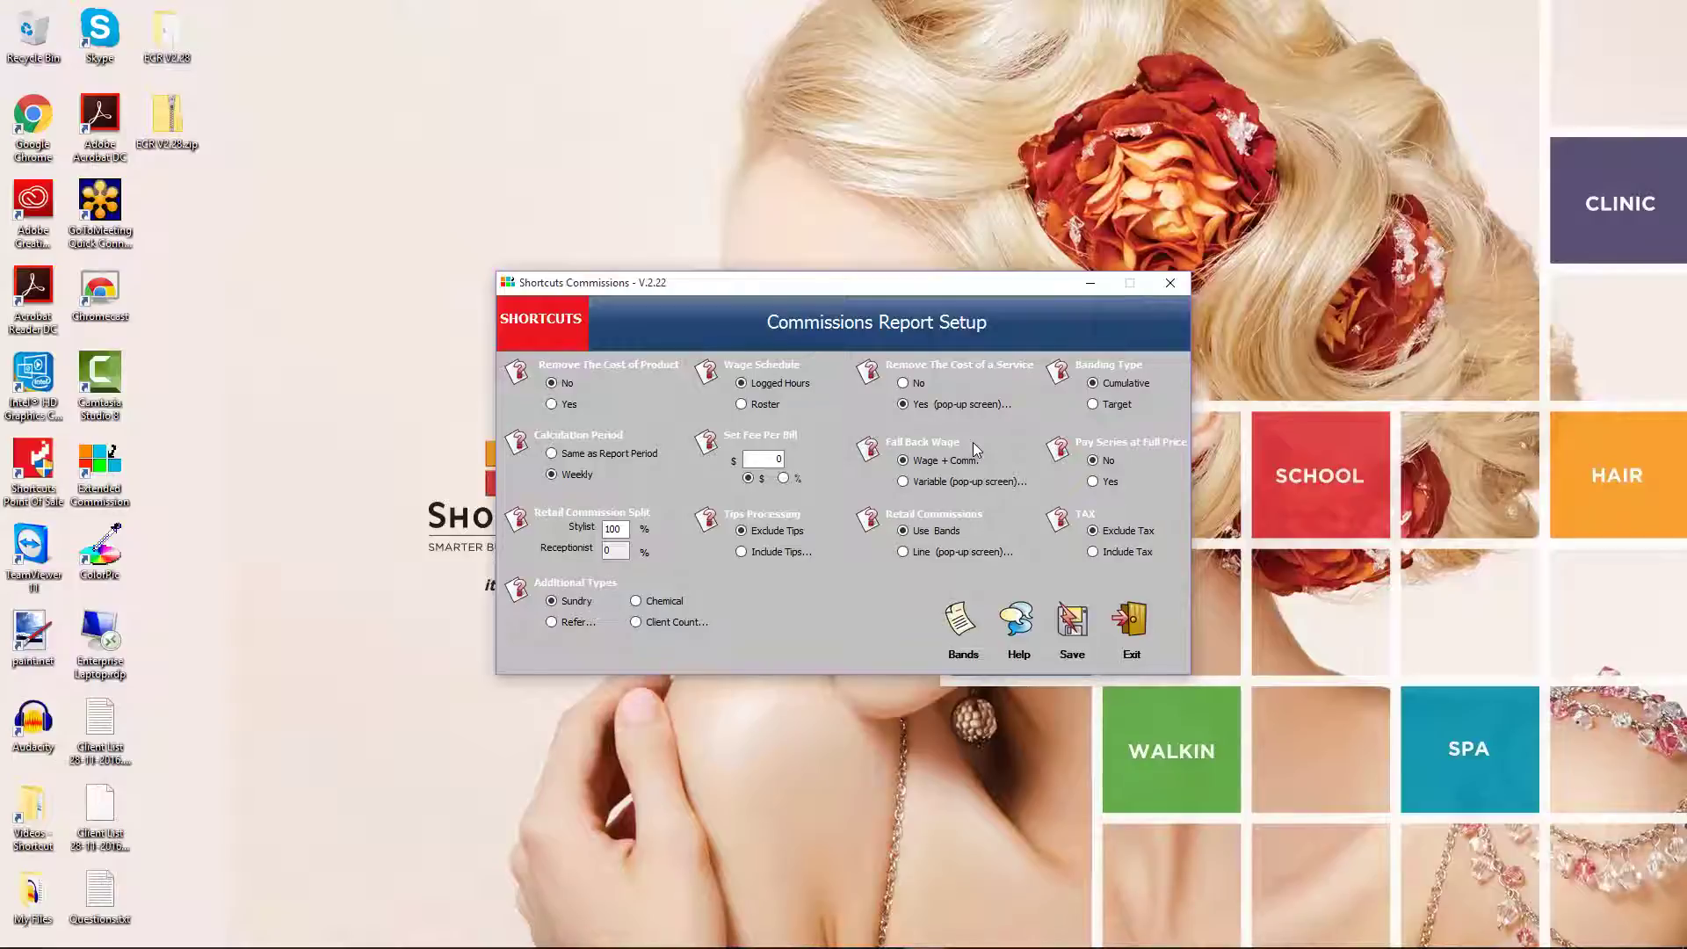
Set Fall Back Wage to Variable with Comm. OR Wage ticked for Junior
click(903, 481)
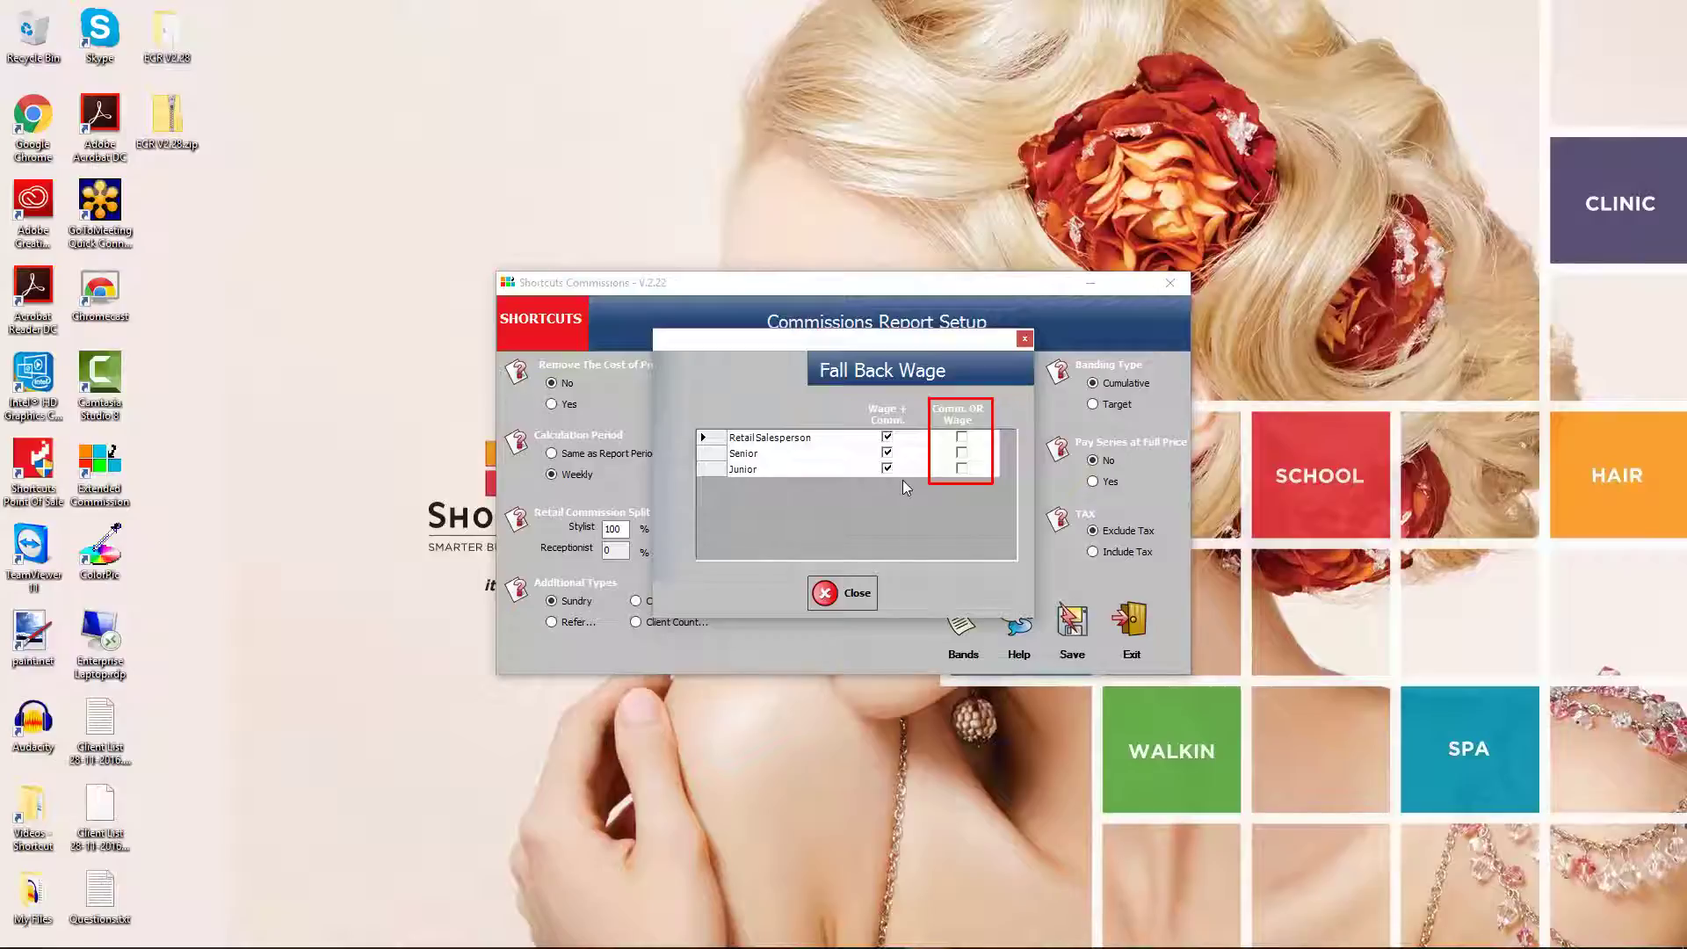
click(961, 468)
click(847, 594)
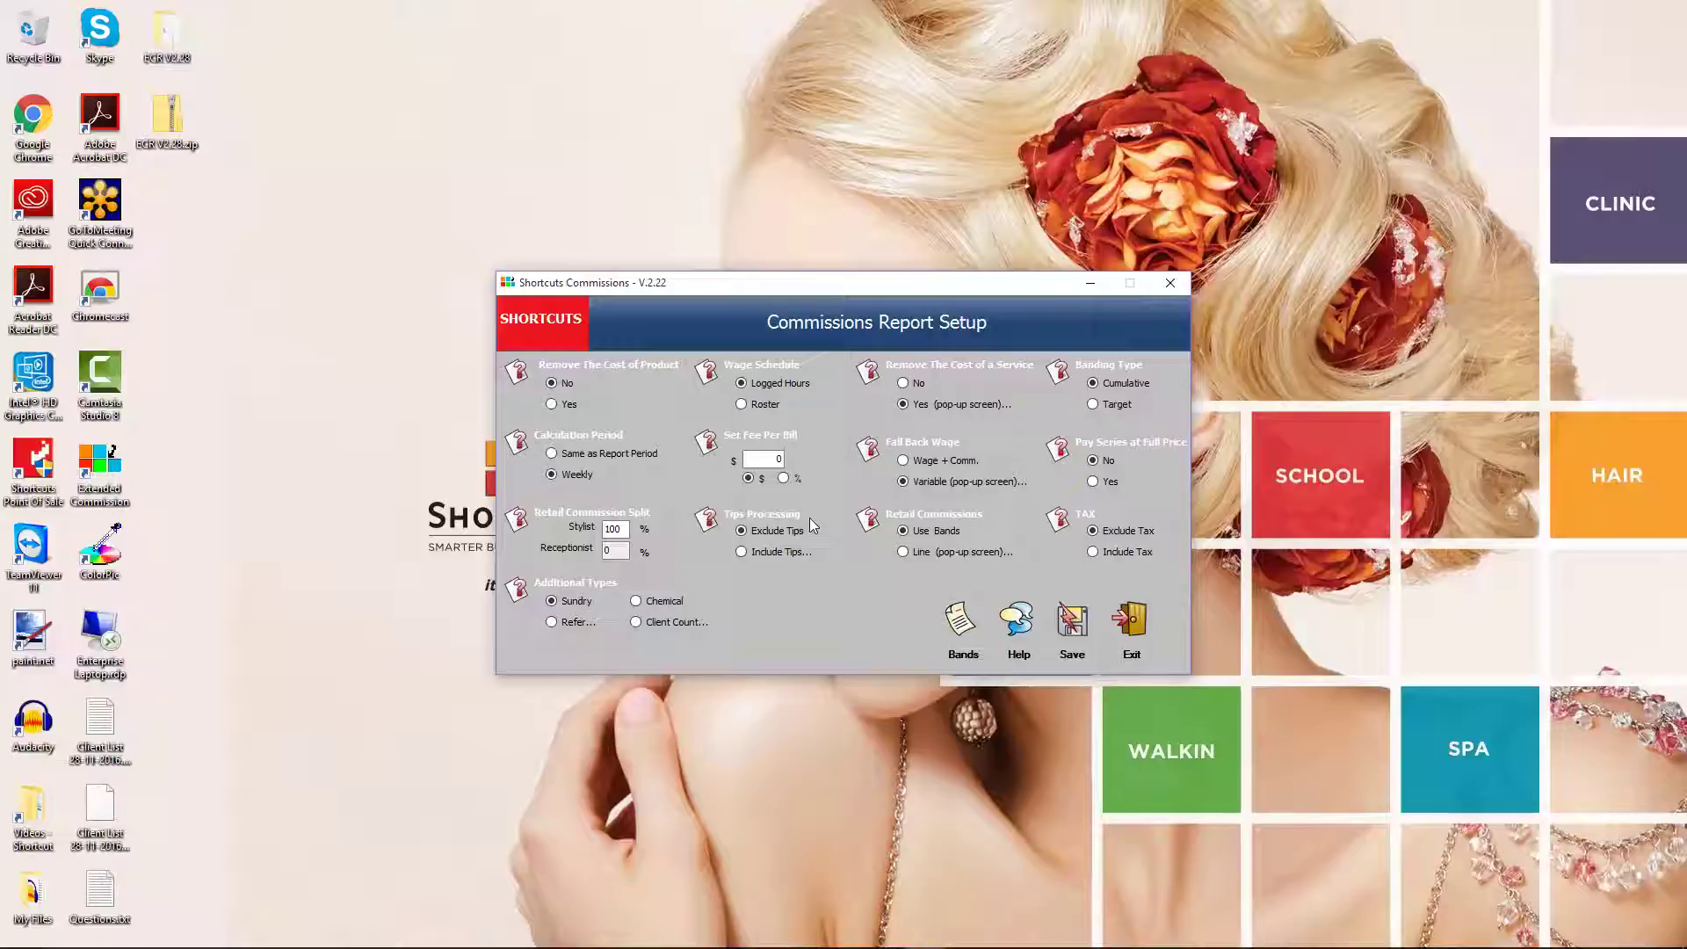
click(742, 553)
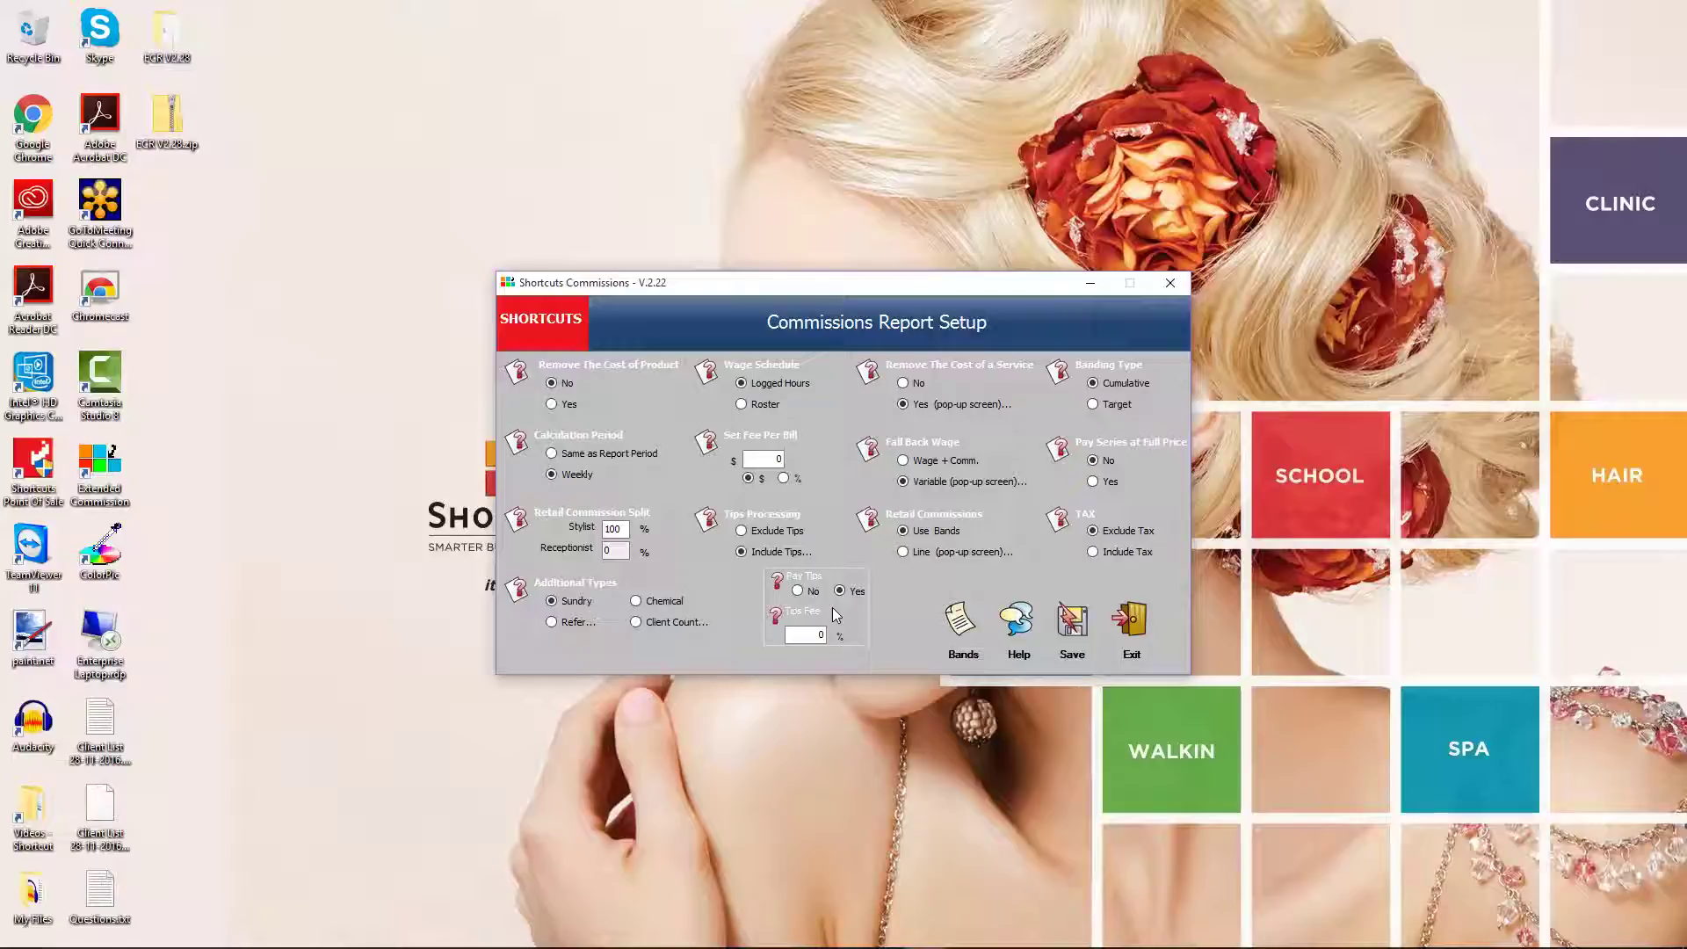
click(741, 530)
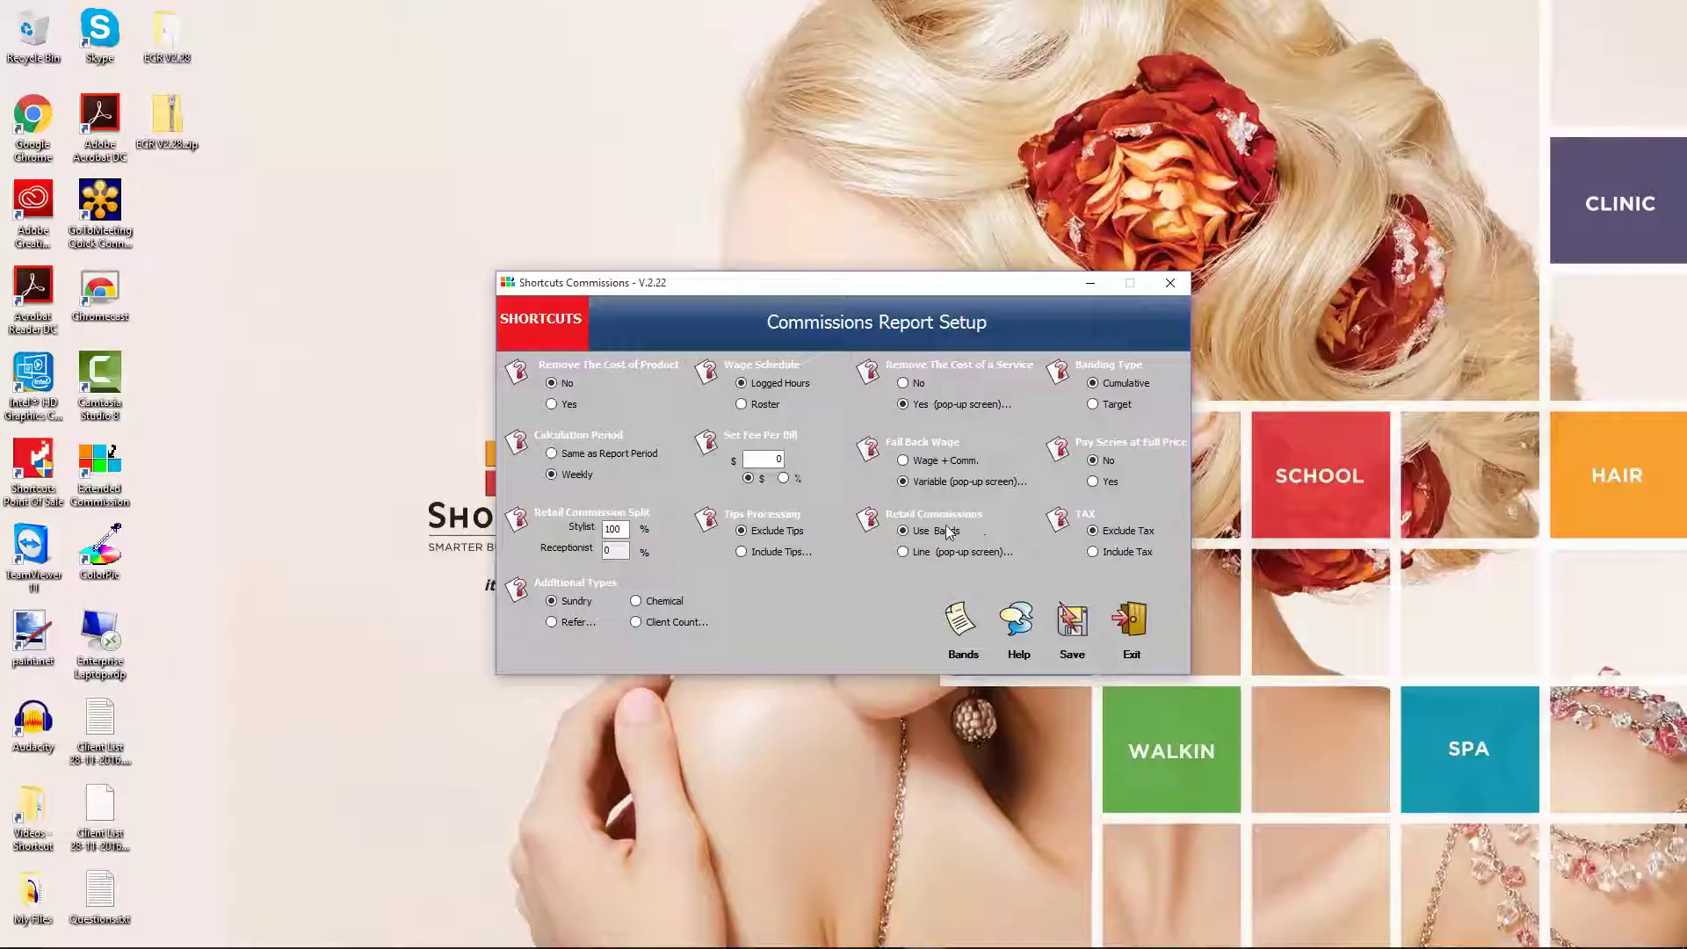
Switch Retail Commissions to Line and save line rates of 5, 8, 10, 12 and 15%
click(902, 552)
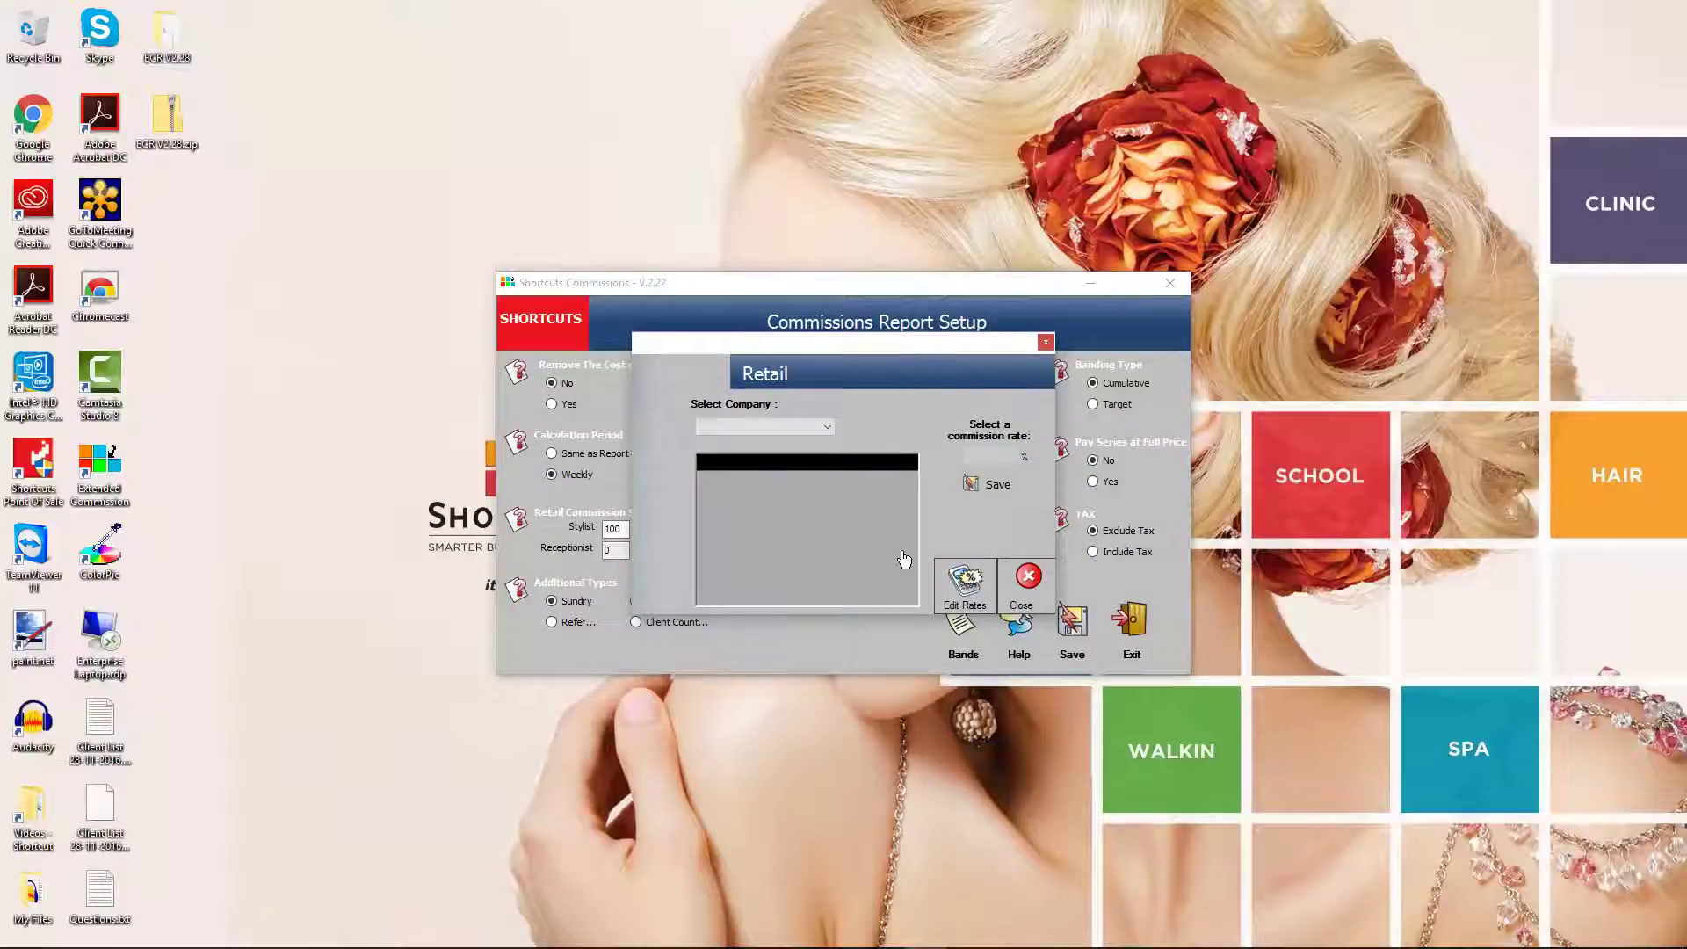
click(963, 587)
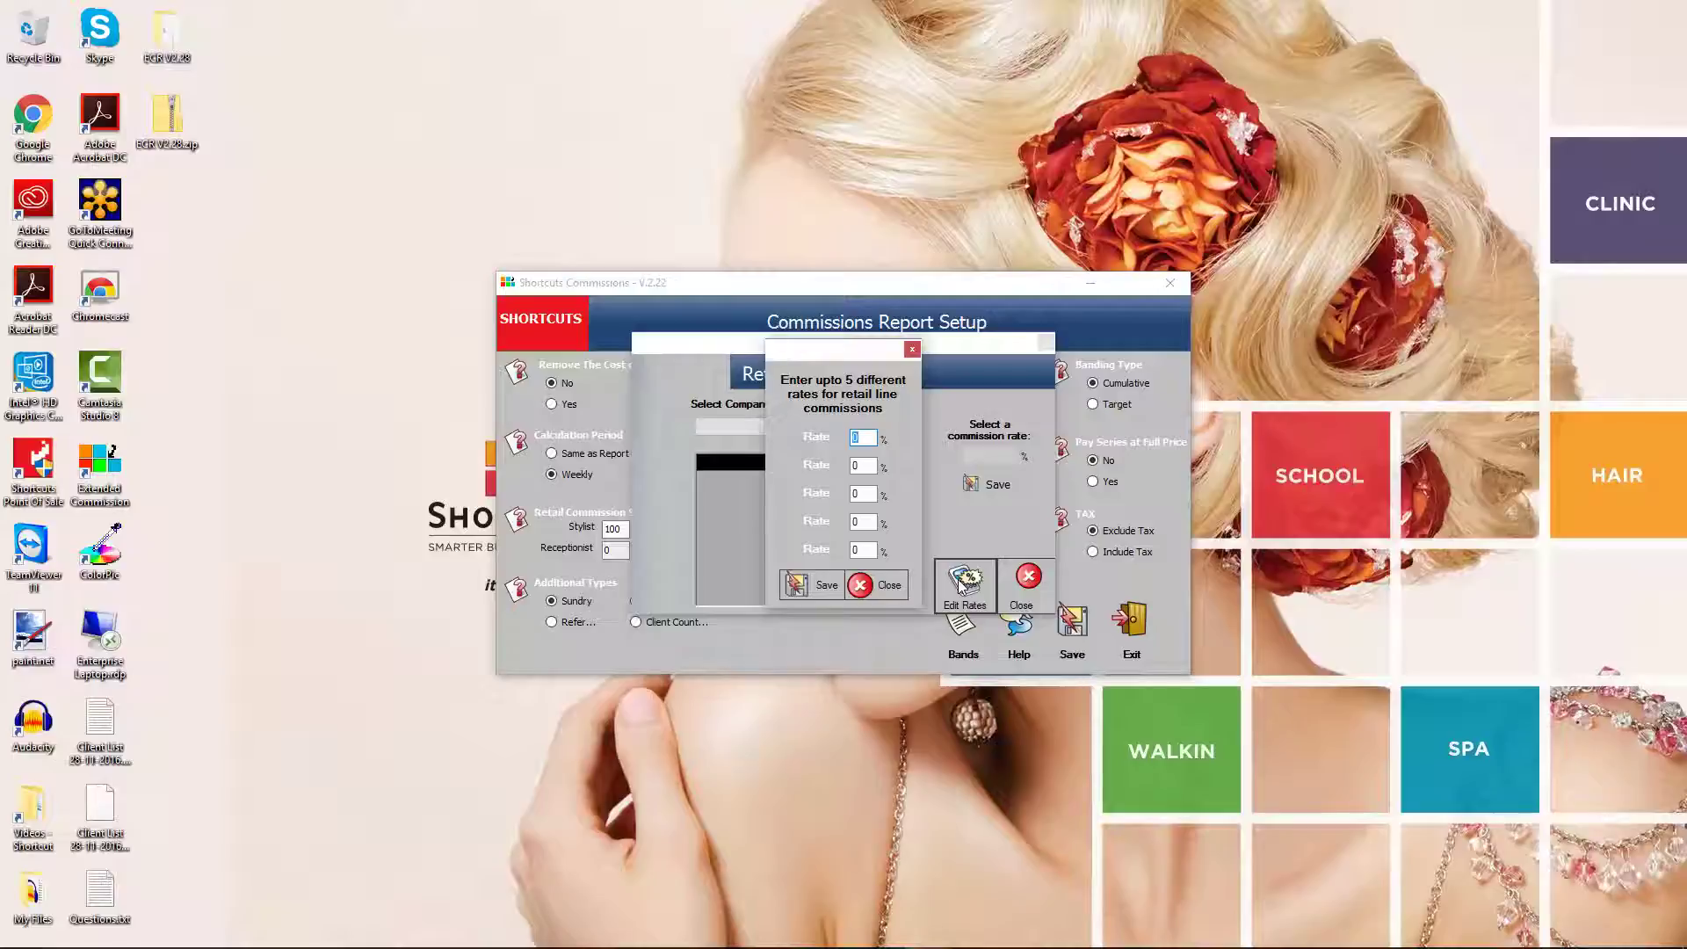
text(5)
click(861, 466)
text(8)
click(860, 493)
text(10)
click(866, 522)
text(12)
click(862, 551)
text(15)
click(819, 586)
click(973, 483)
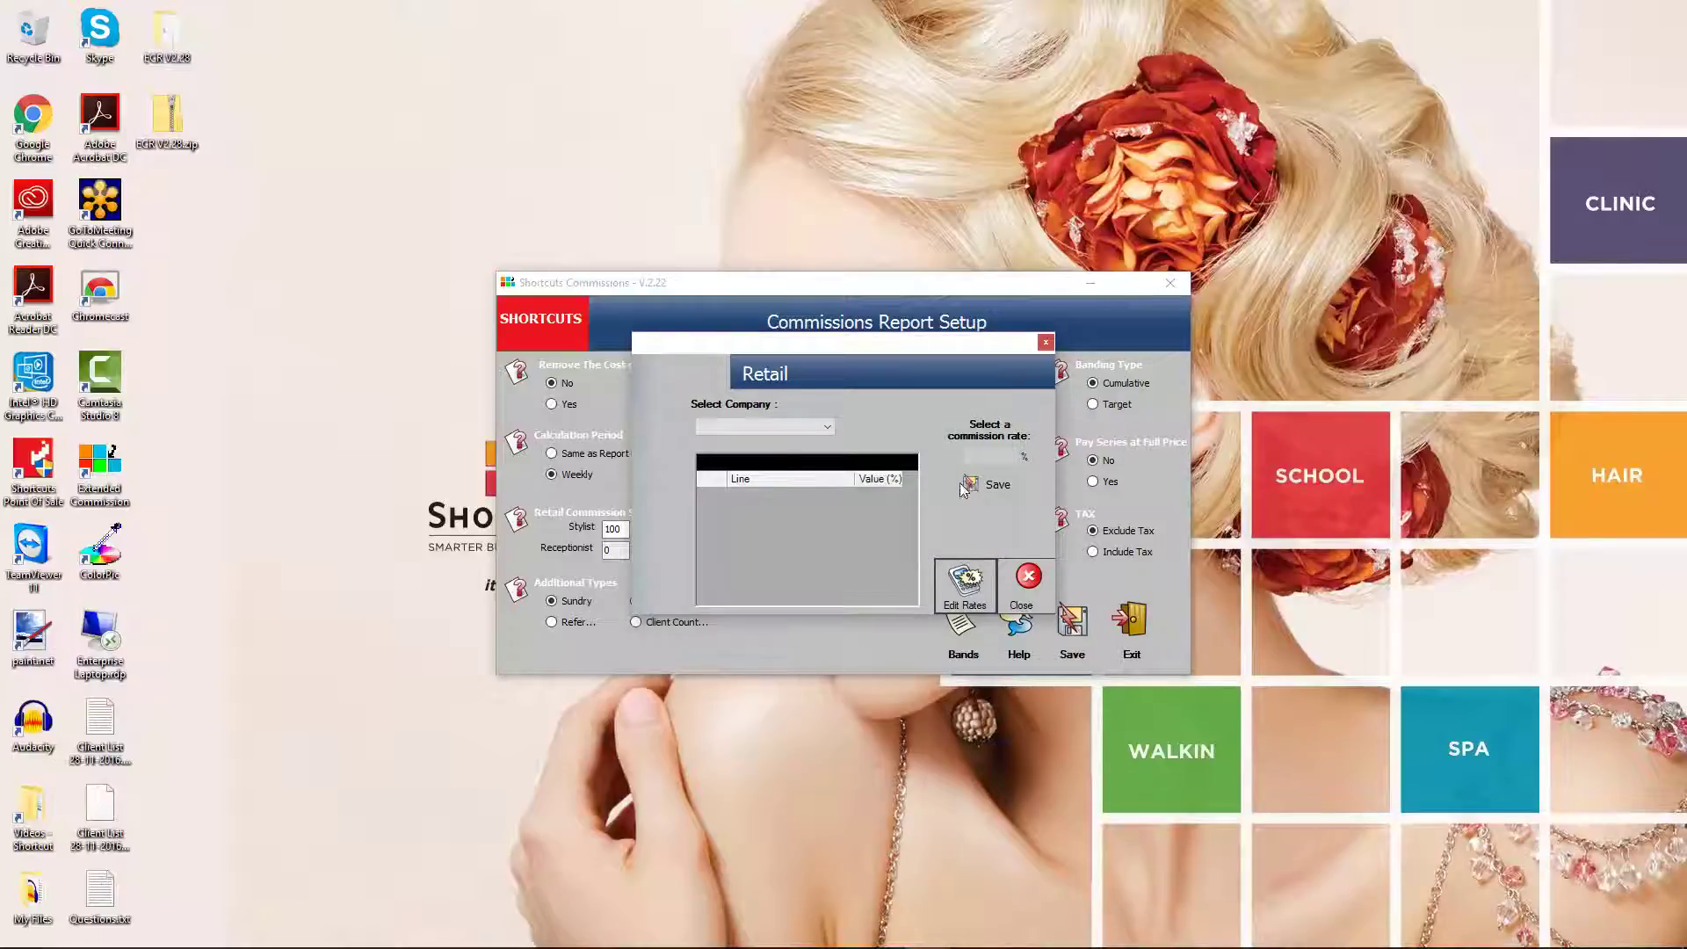
Give American Crew's PRECISION BLEND line a 10% commission rate and save it
click(792, 426)
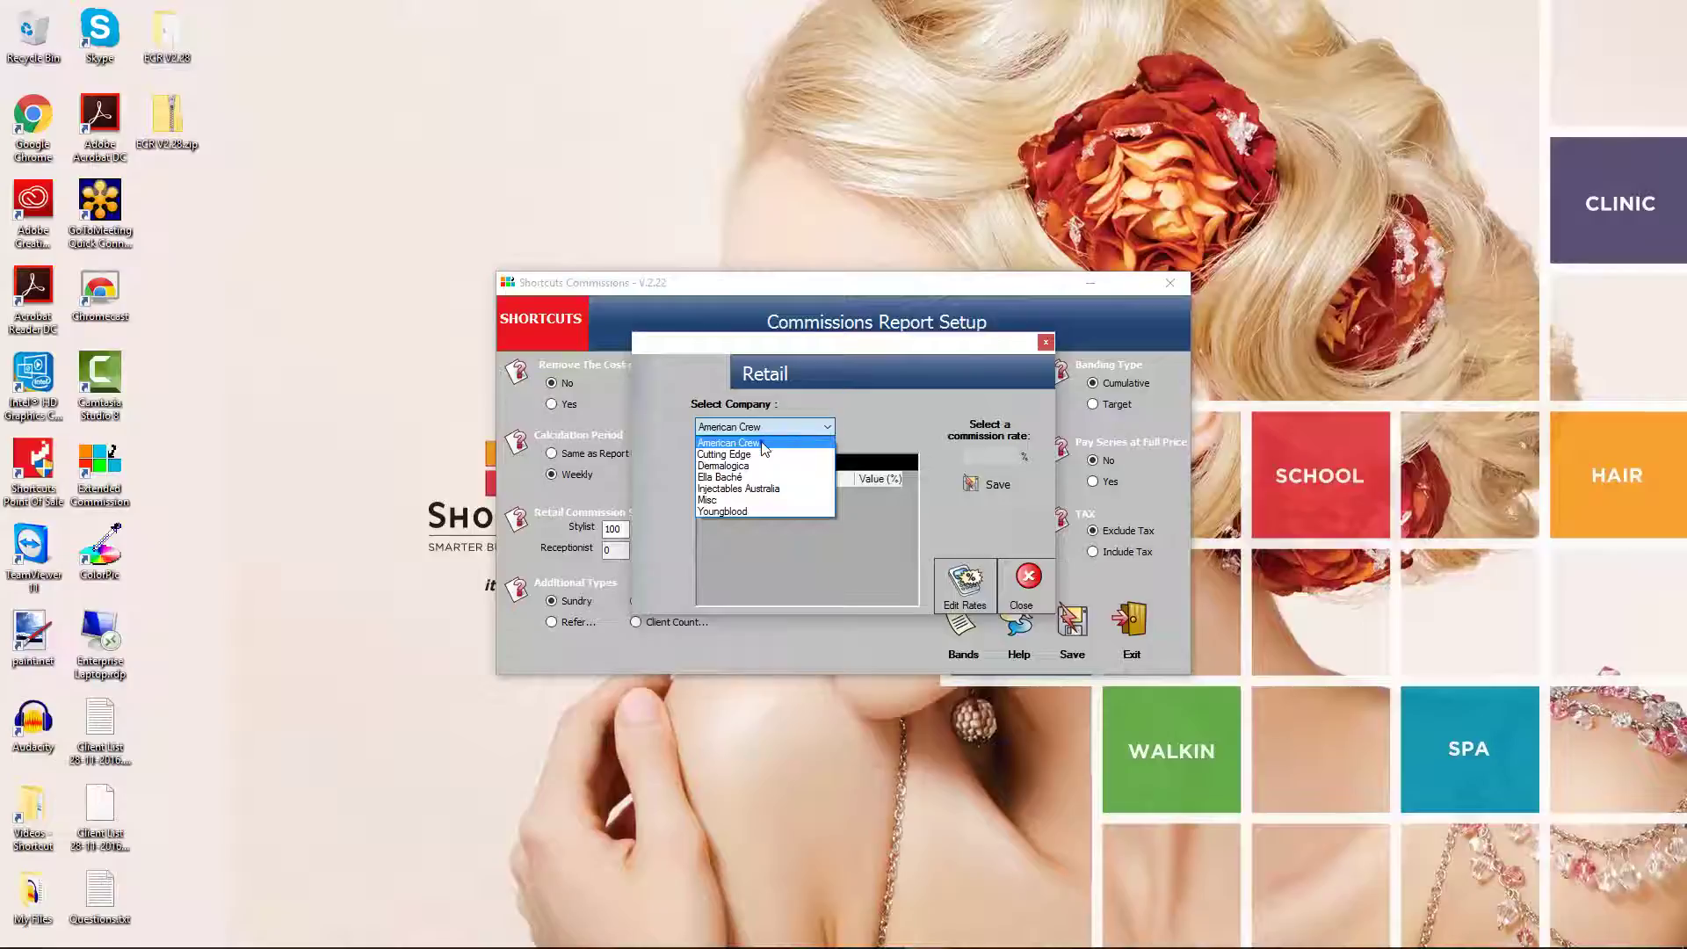
click(760, 442)
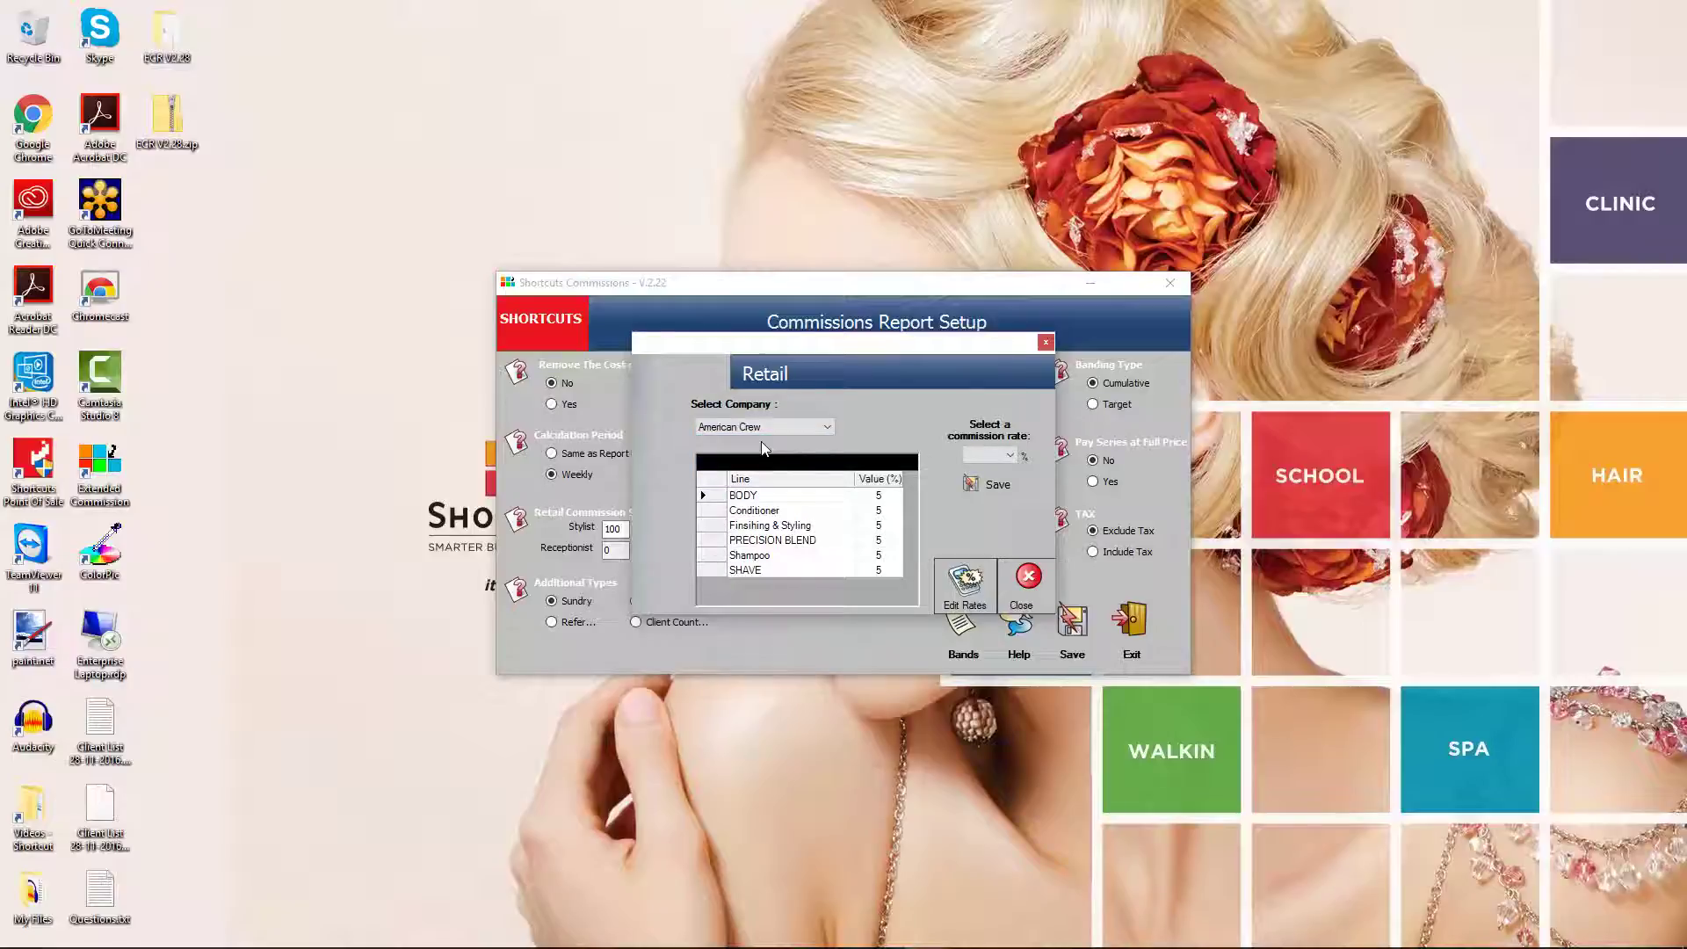
click(843, 542)
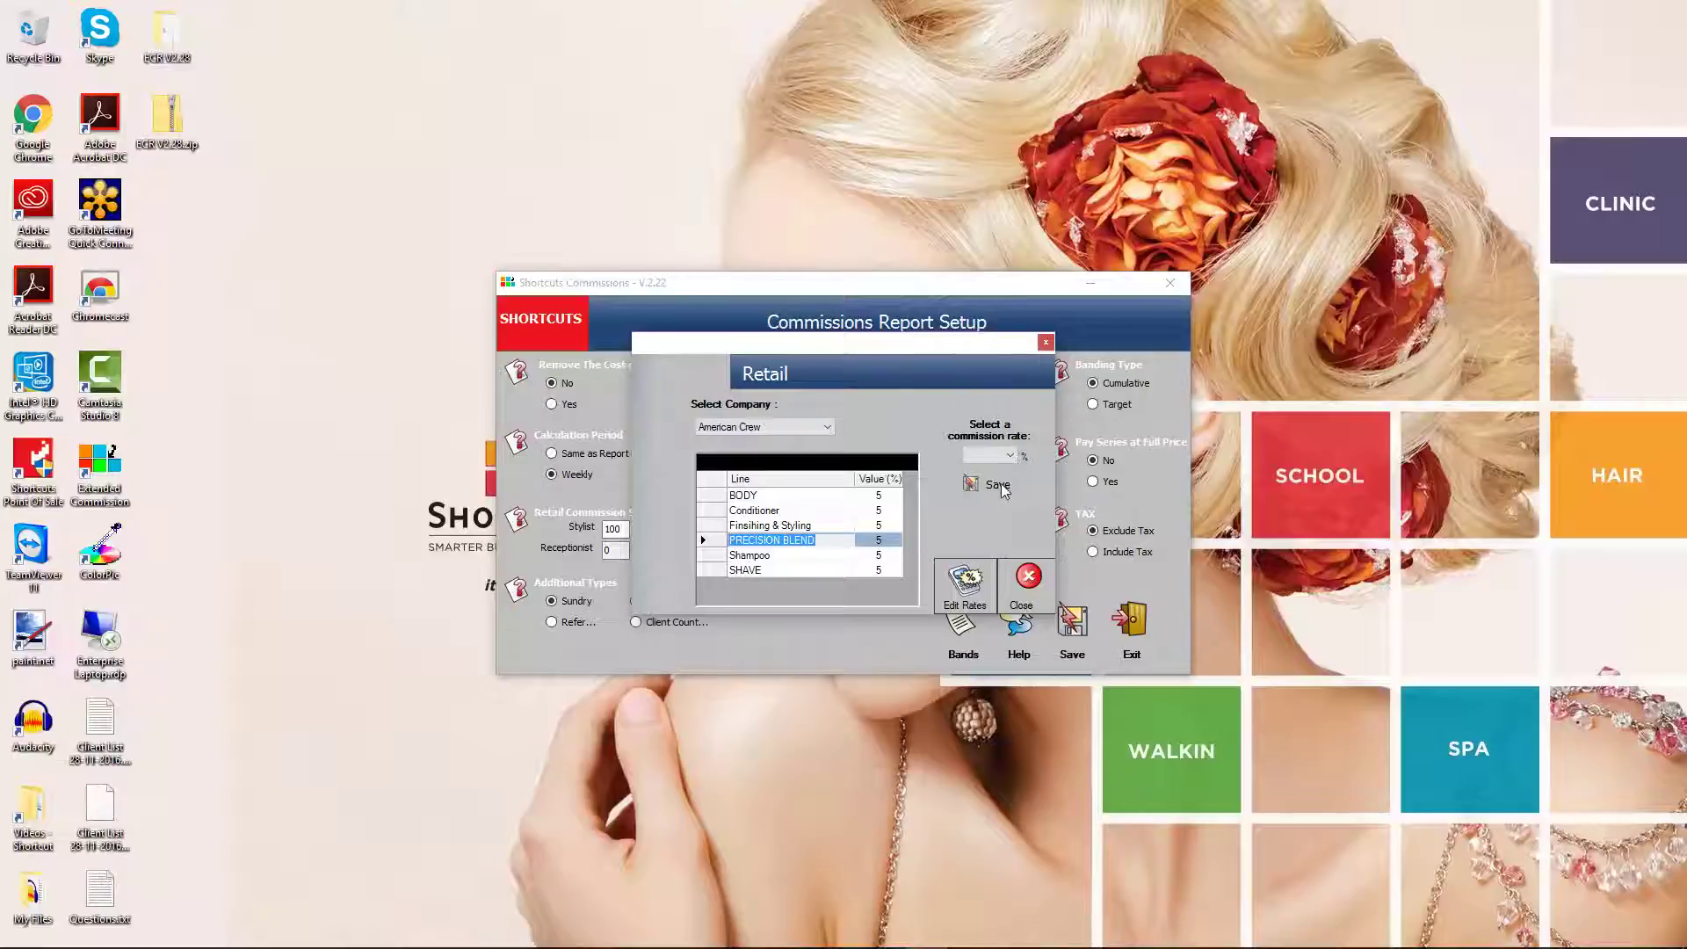
click(1010, 455)
click(981, 495)
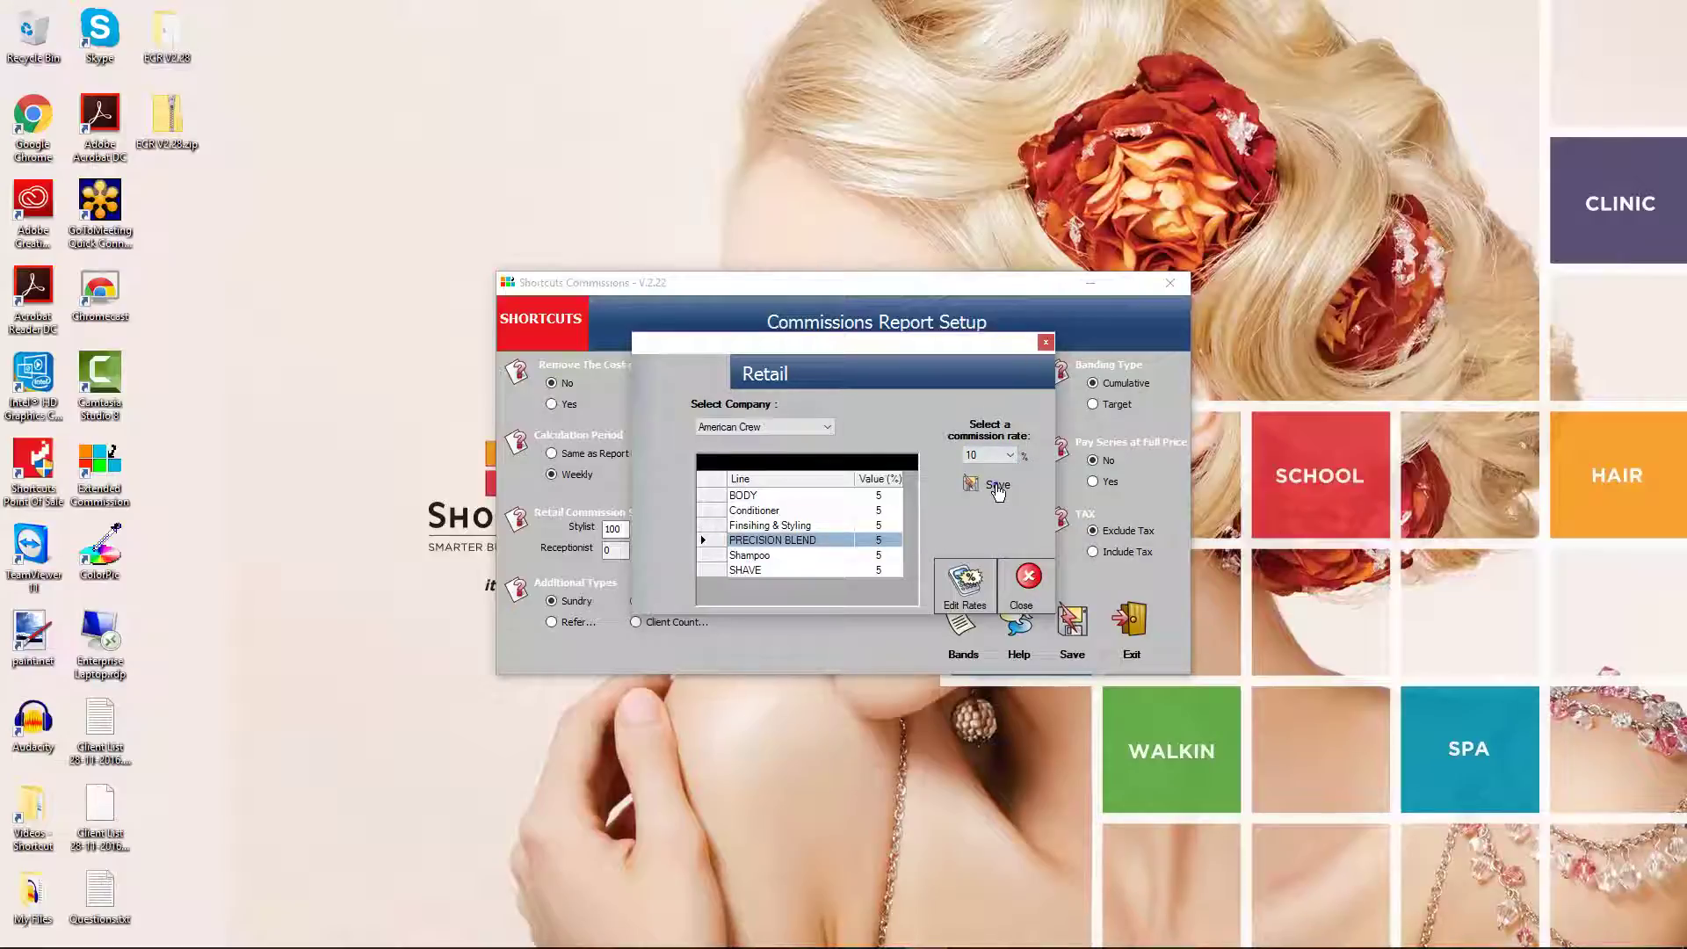
click(998, 491)
click(982, 484)
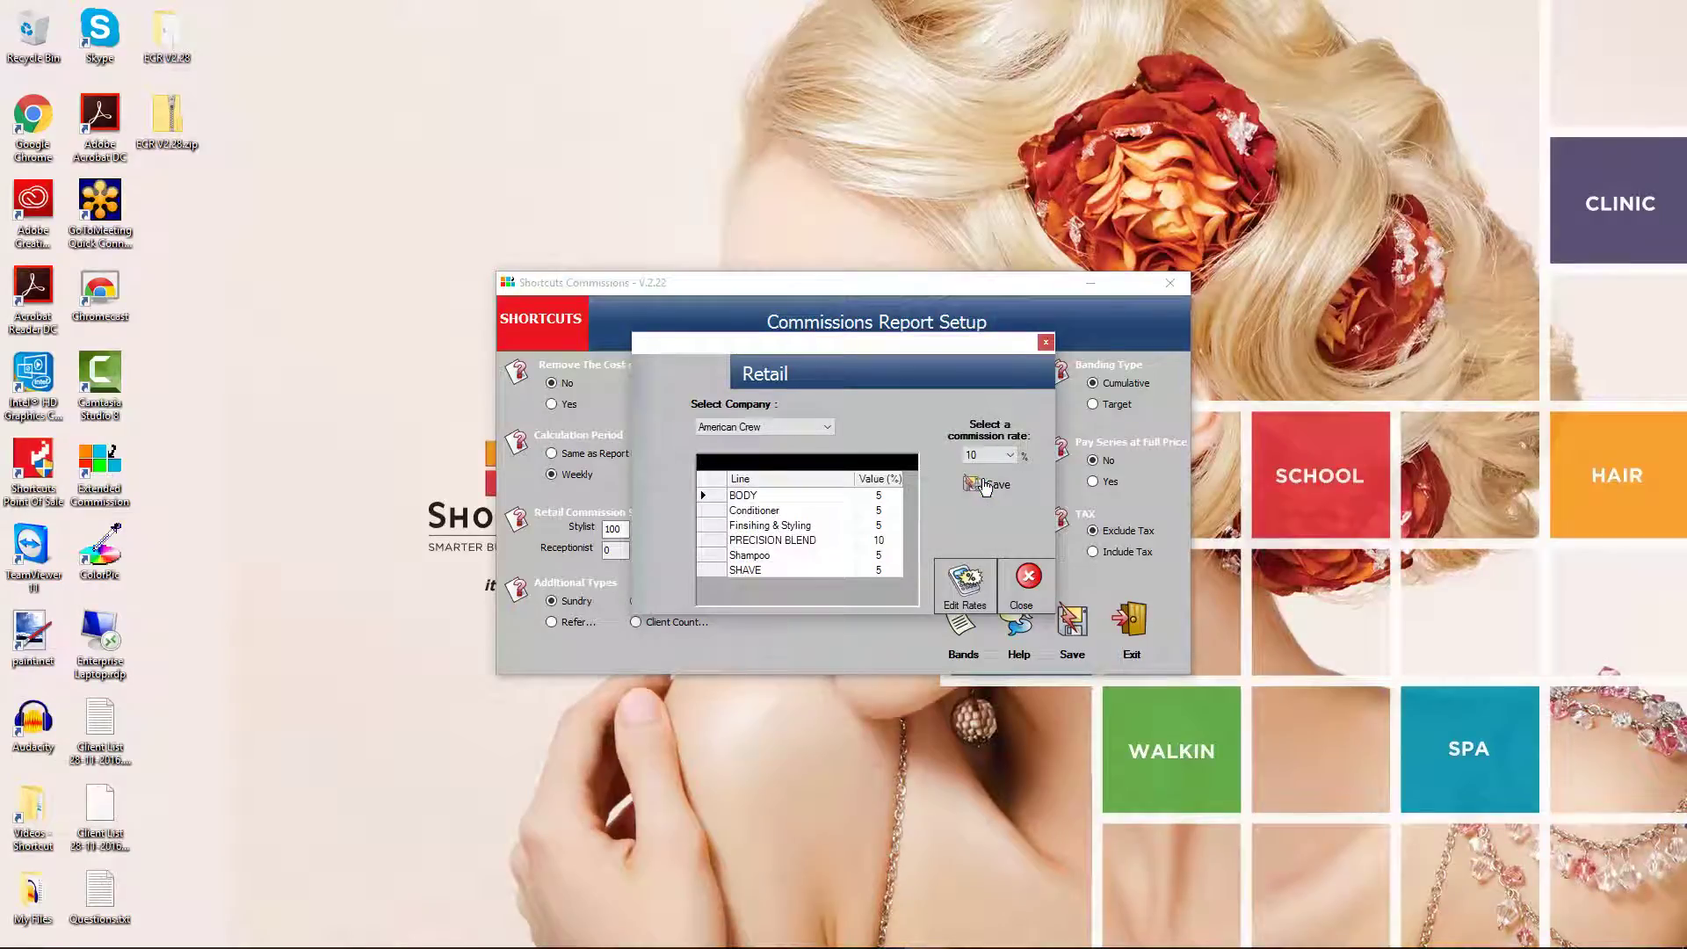
click(1024, 577)
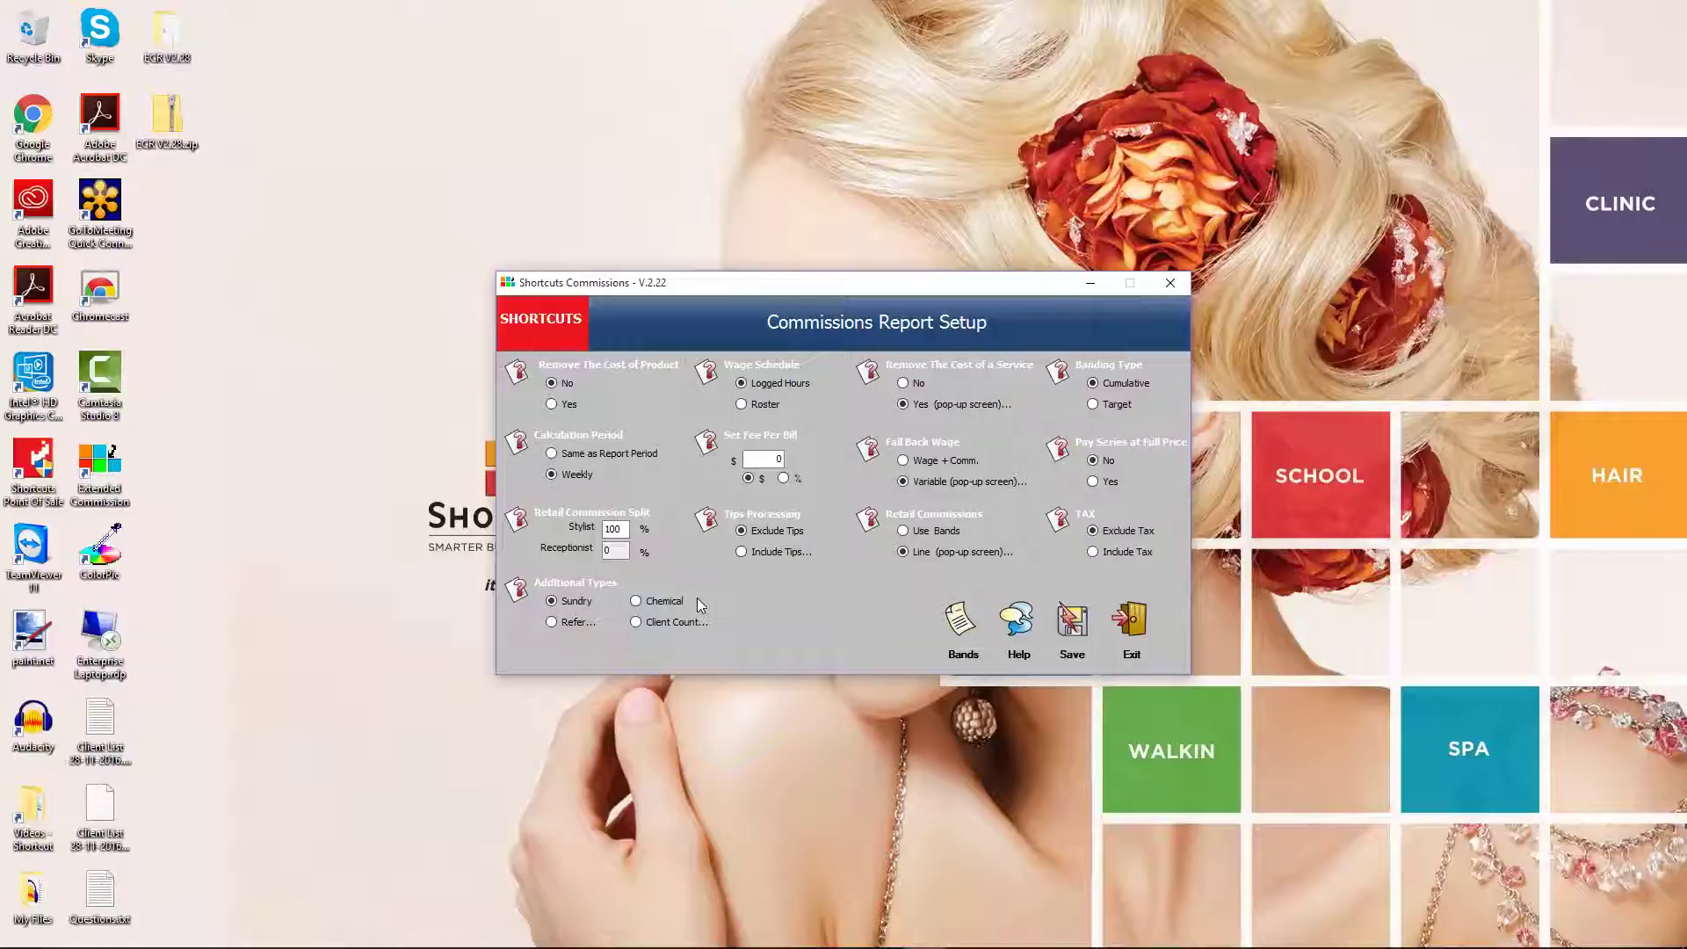
Review the Help options, then save the Report Setup and dismiss the confirmation
click(1015, 621)
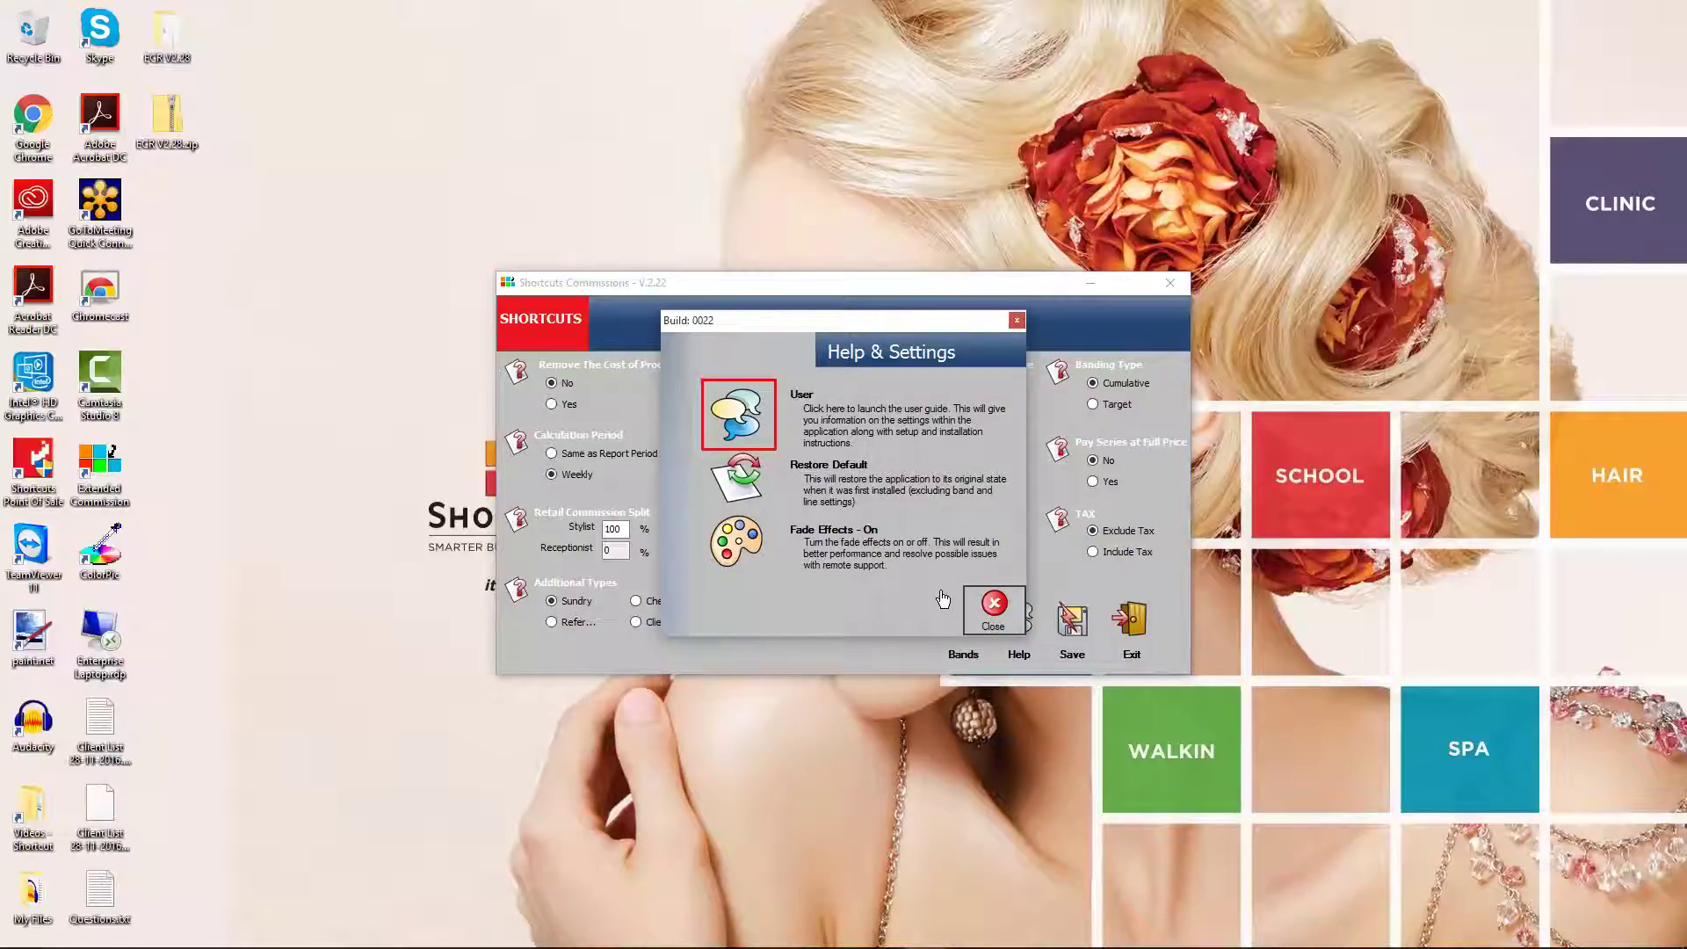
key(Tab)
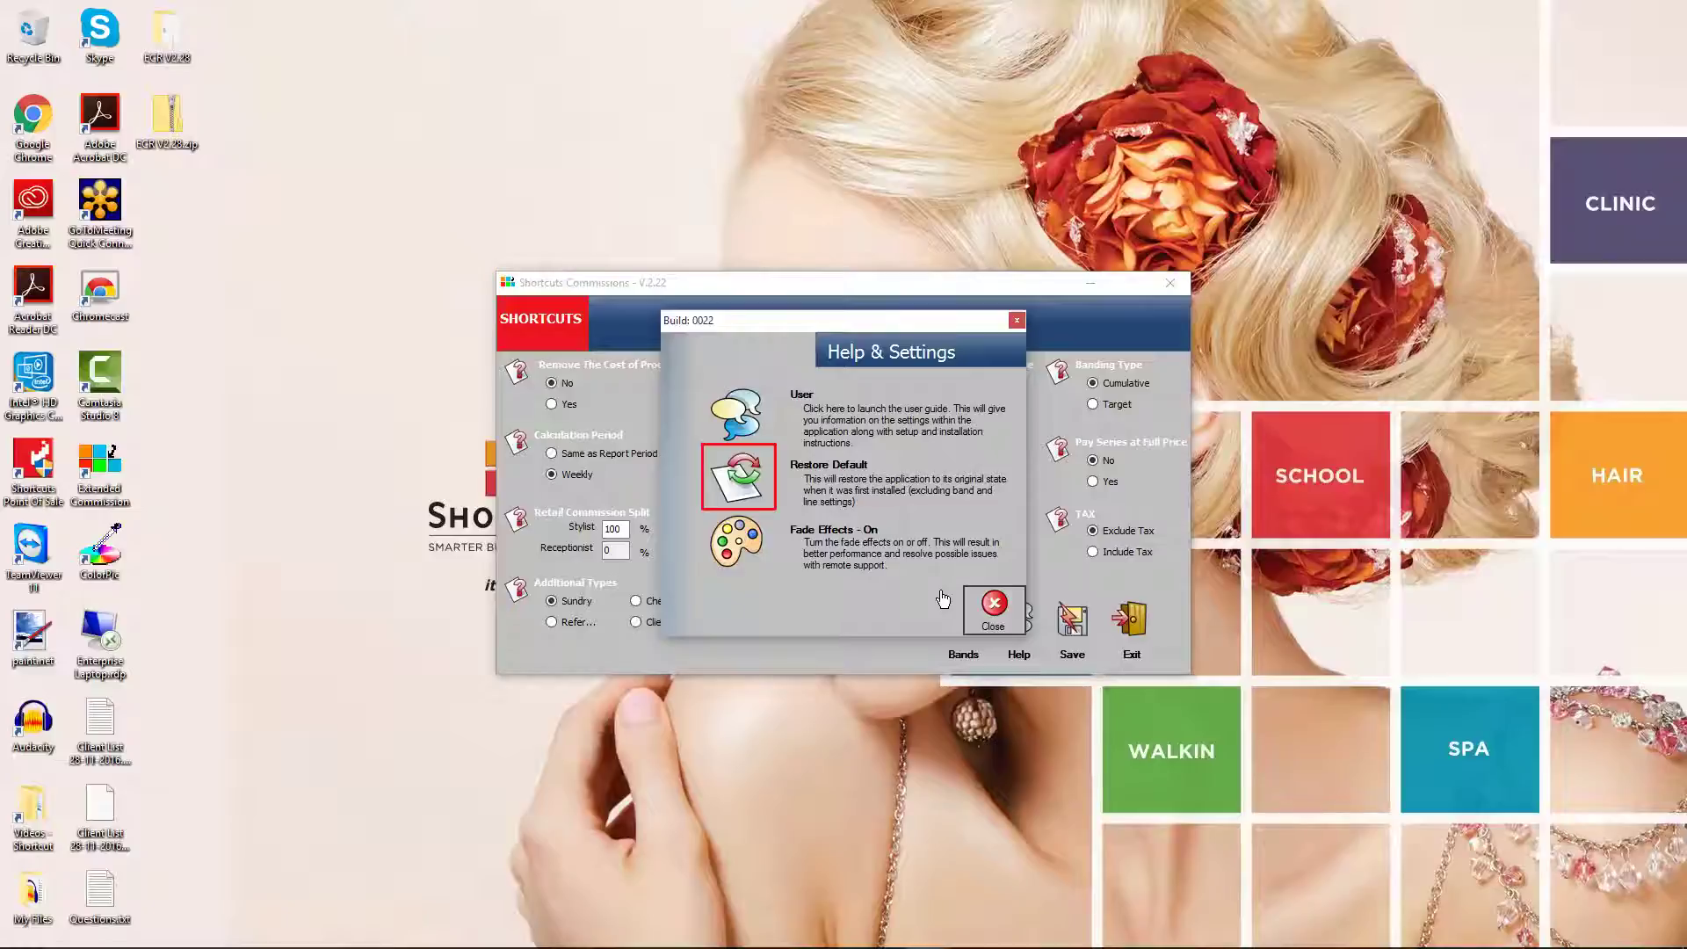
key(Tab)
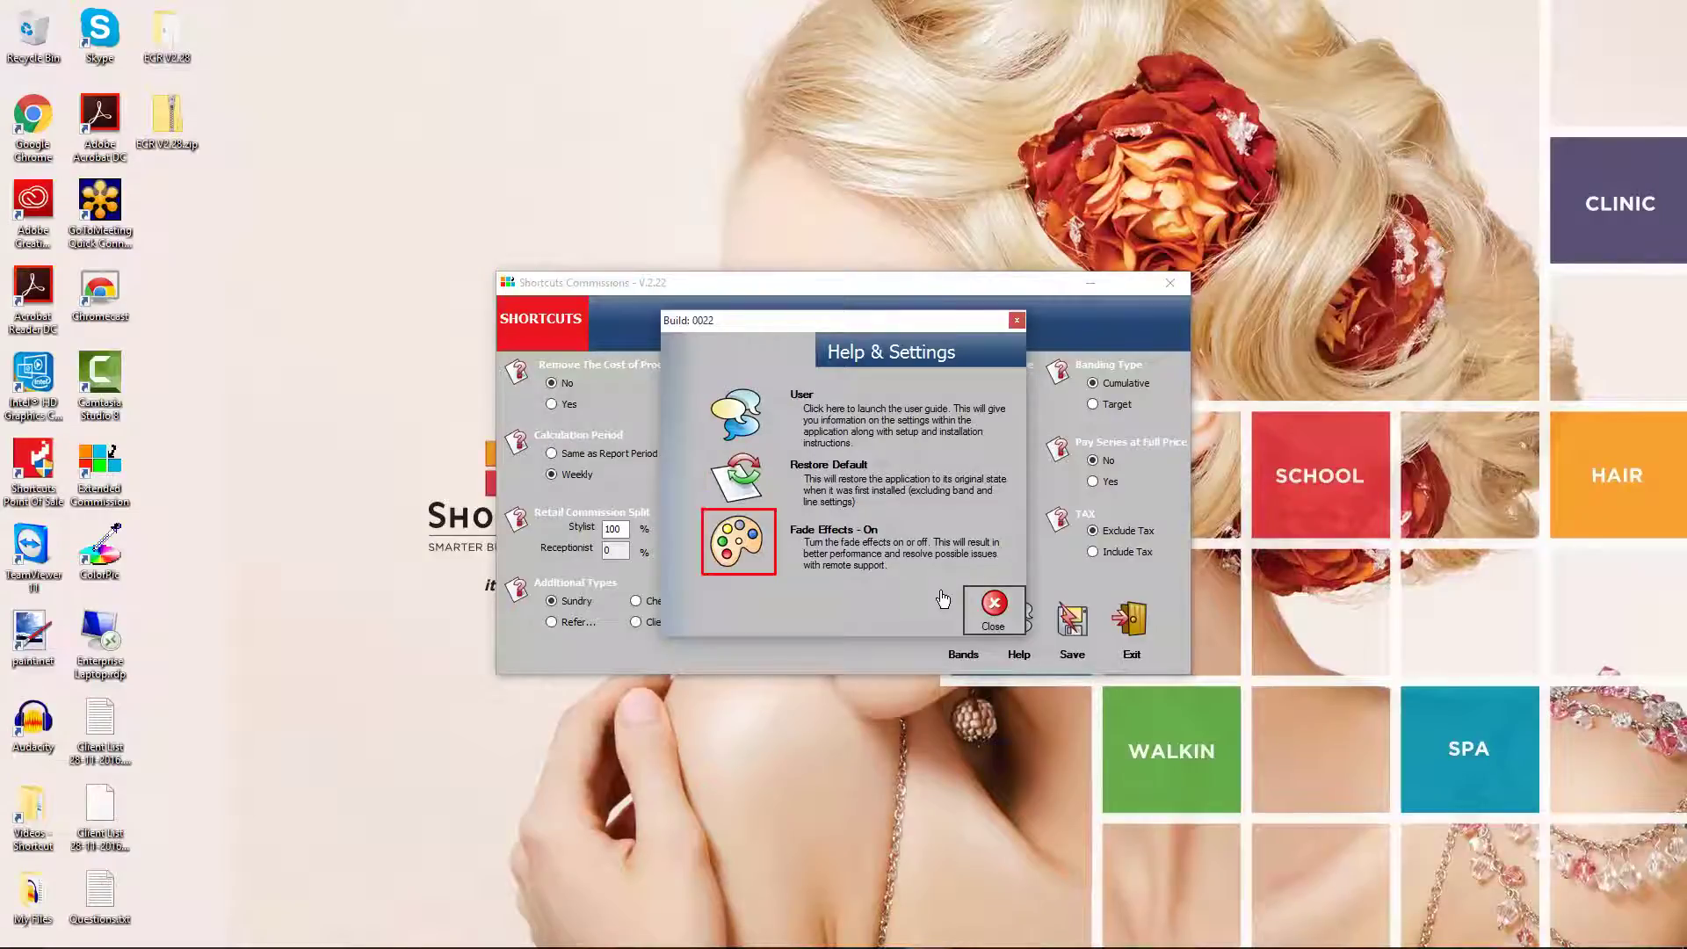
key(Tab)
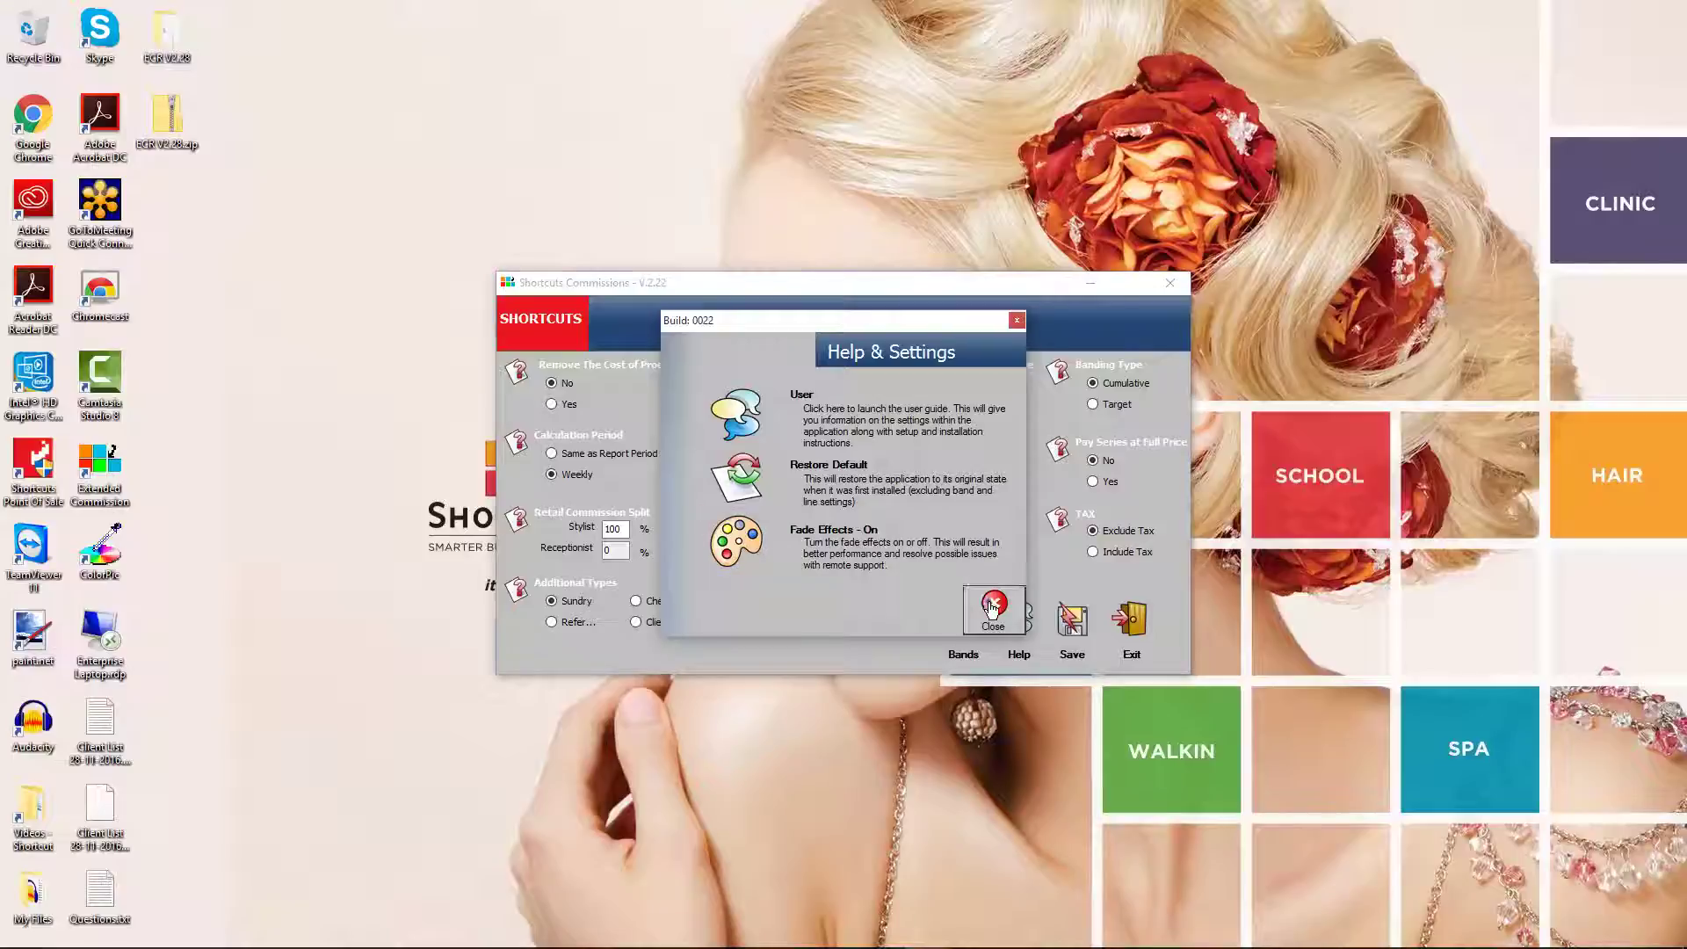
click(993, 605)
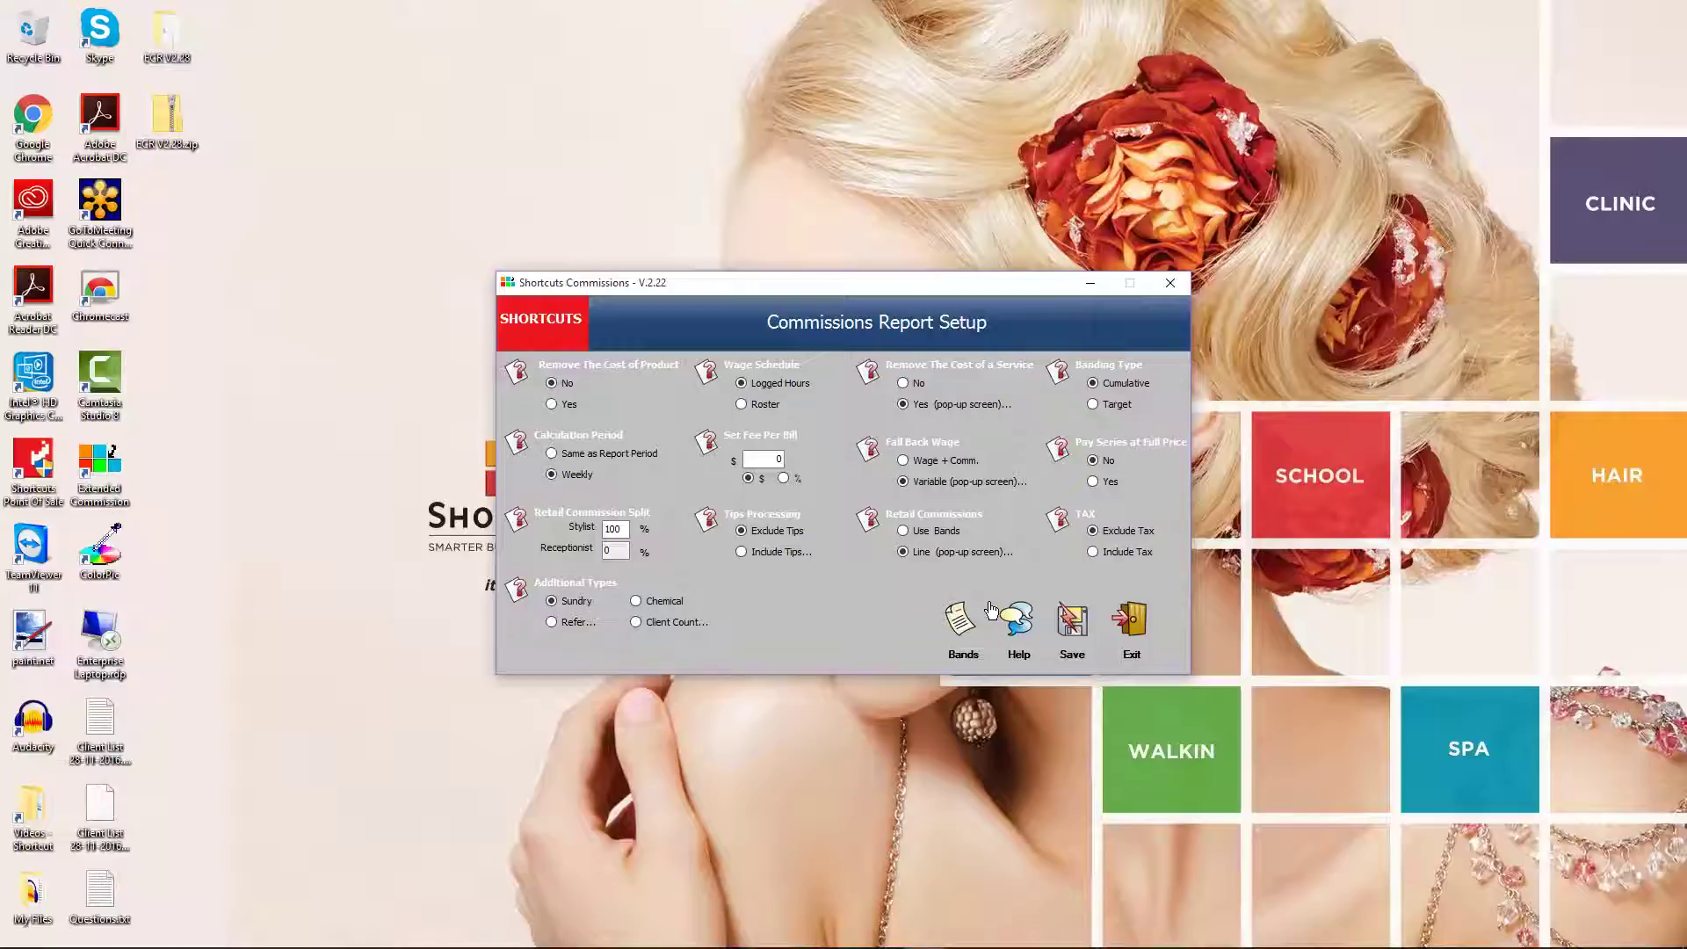
click(1070, 623)
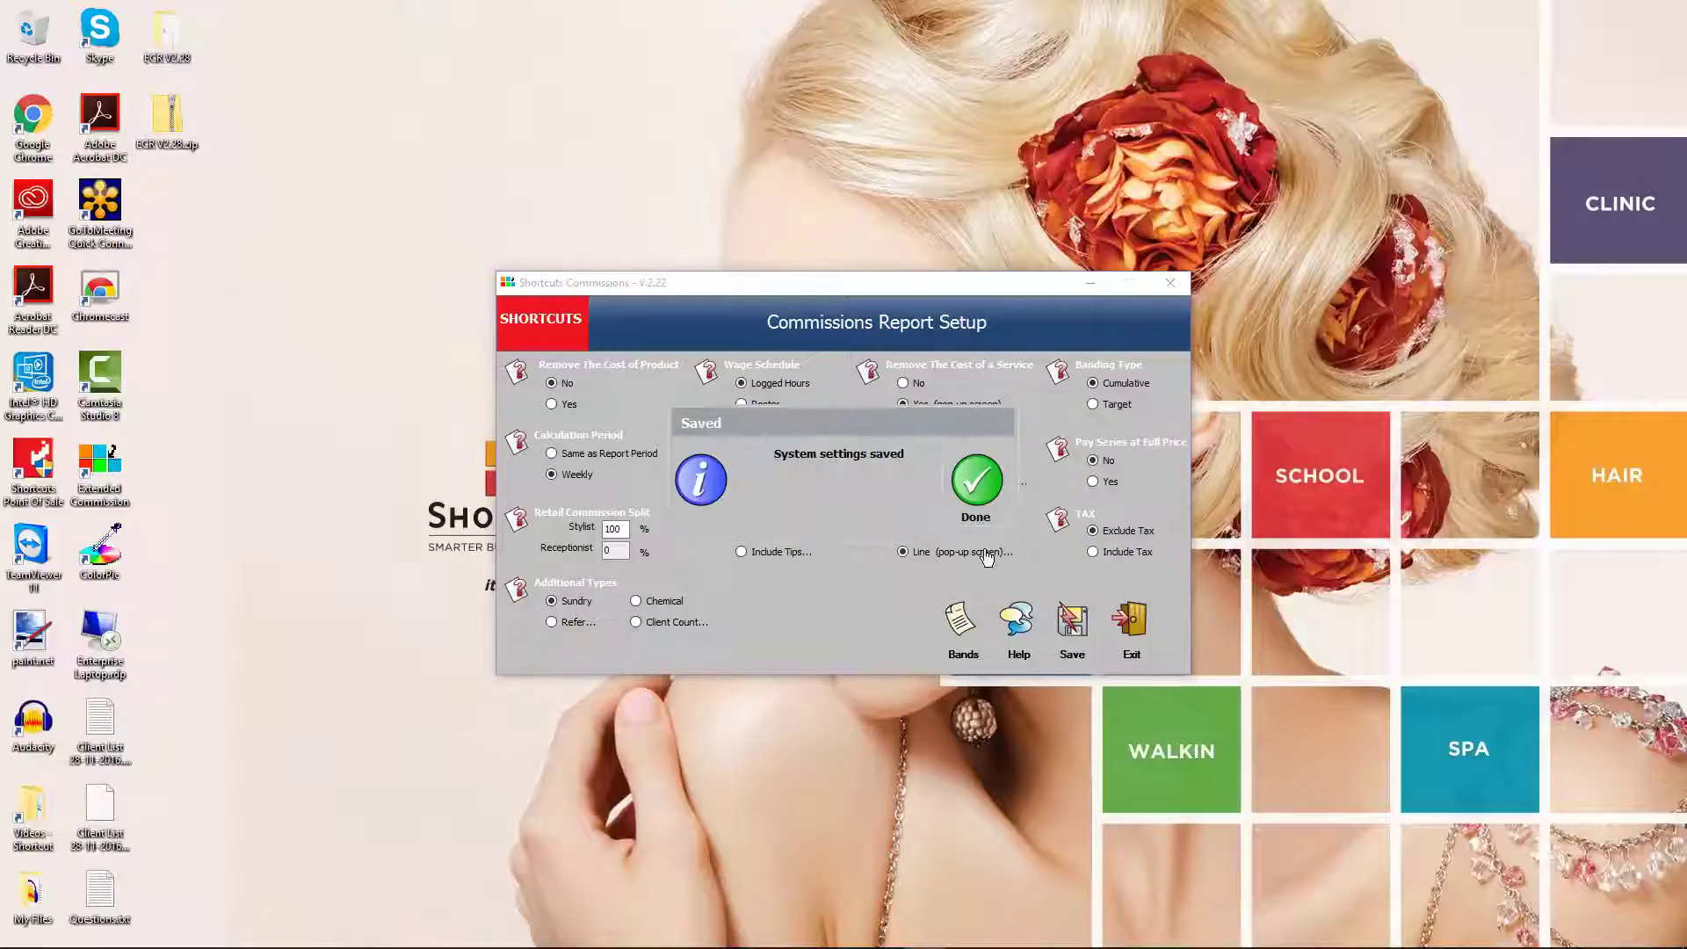
click(977, 486)
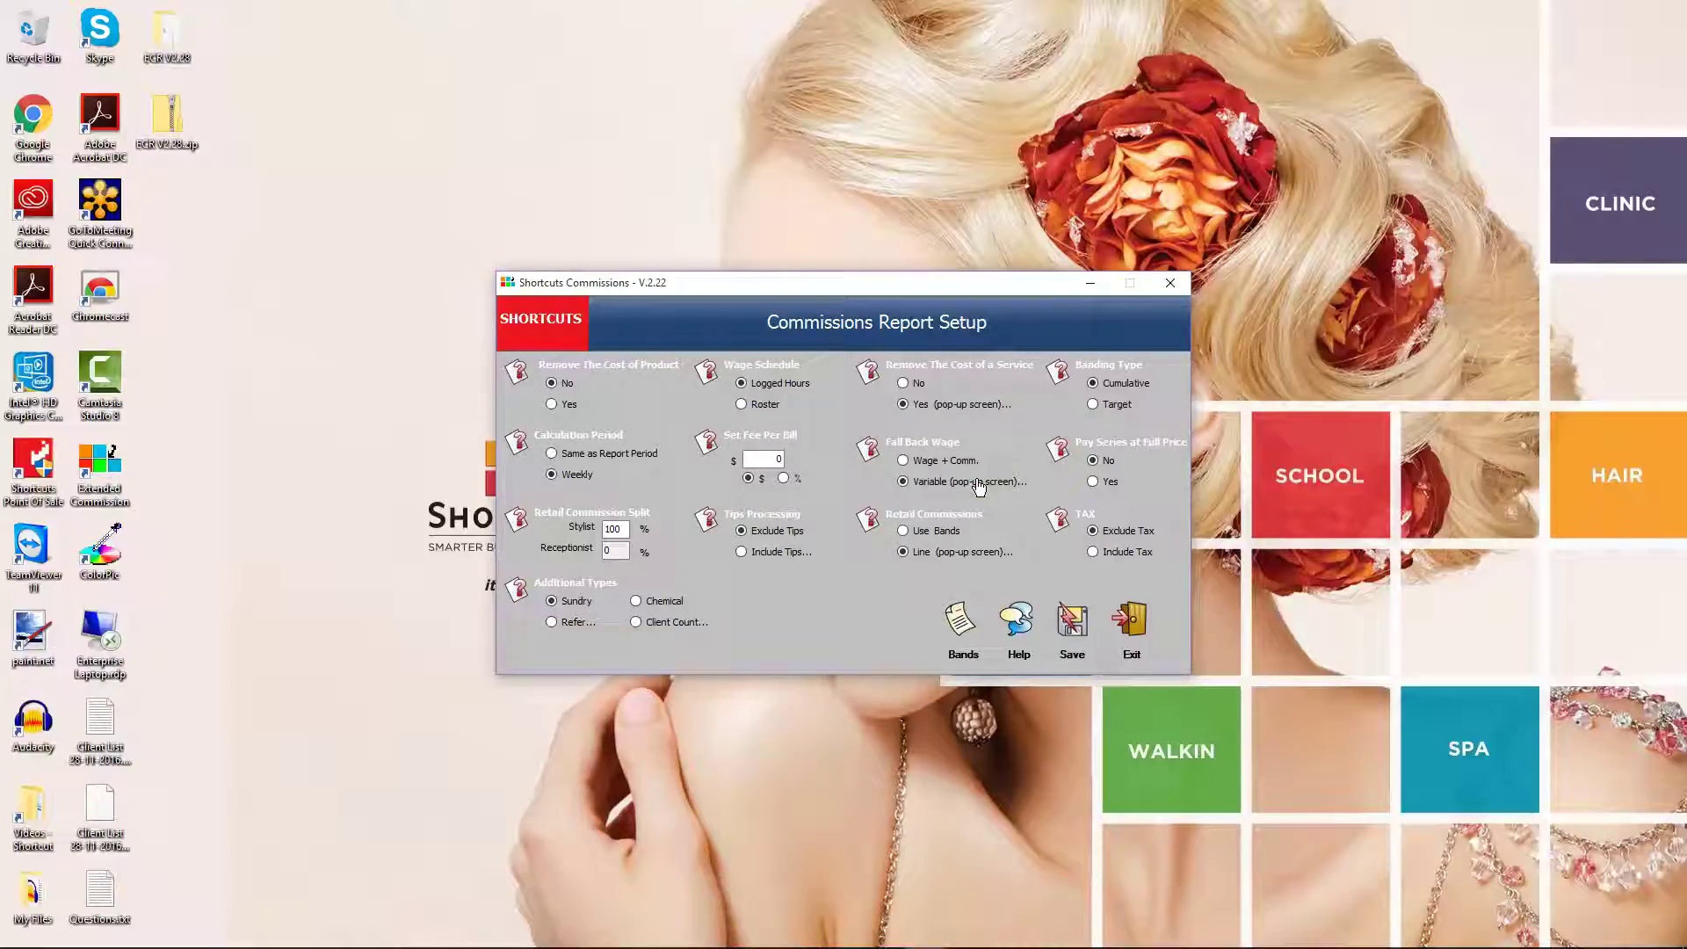